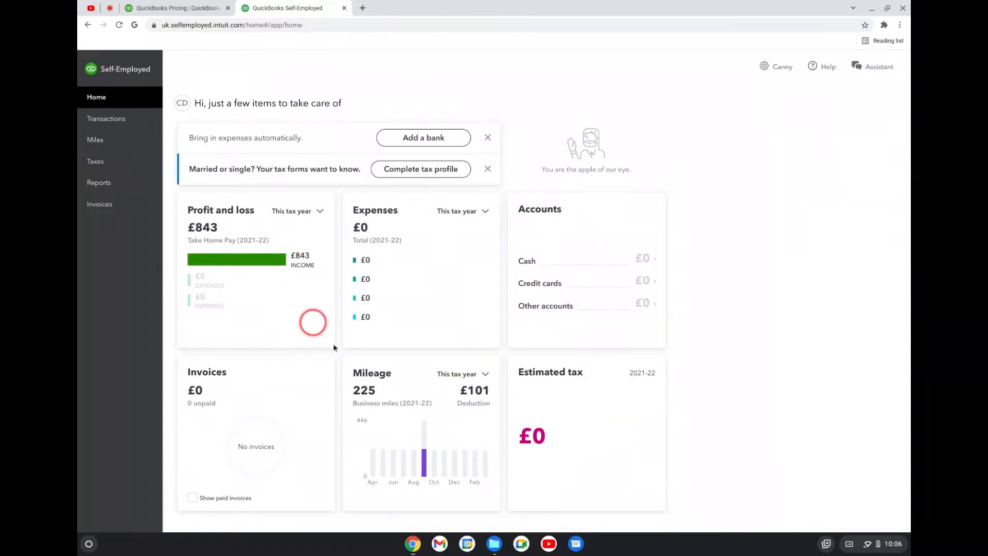
Open the transactions list and review the tax year 2021-22 entries with their categories and tags.
mouse_move(538, 257)
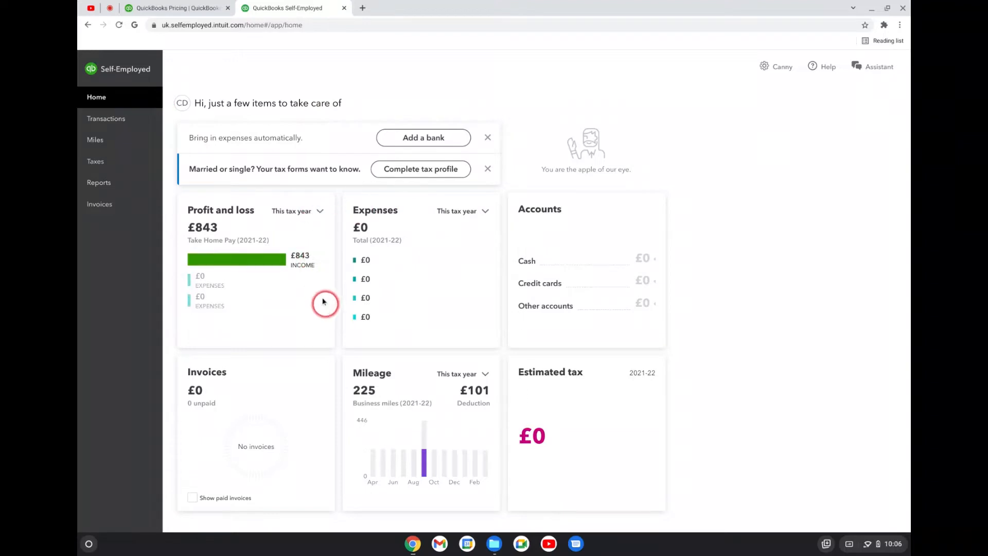
left_click(108, 118)
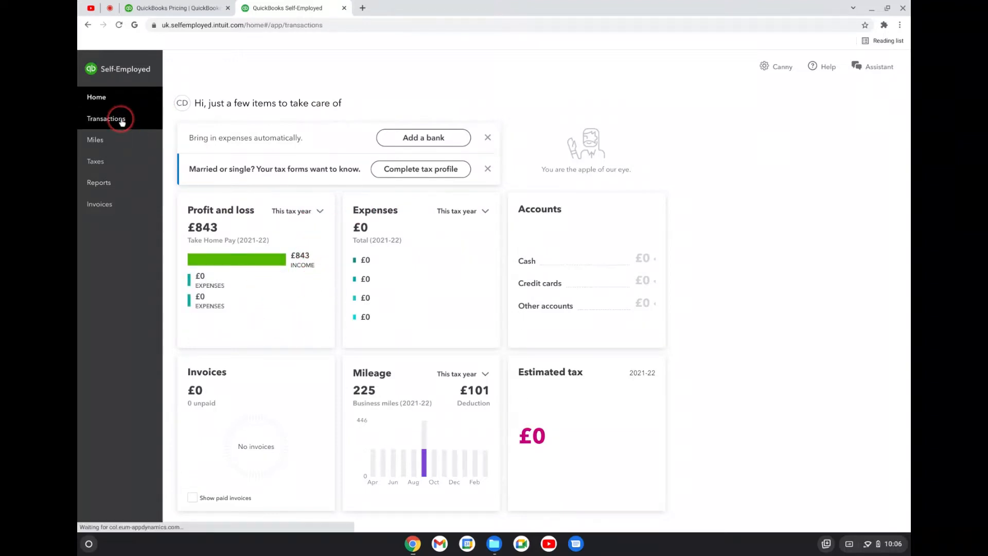
scroll(517, 375, "down", 1)
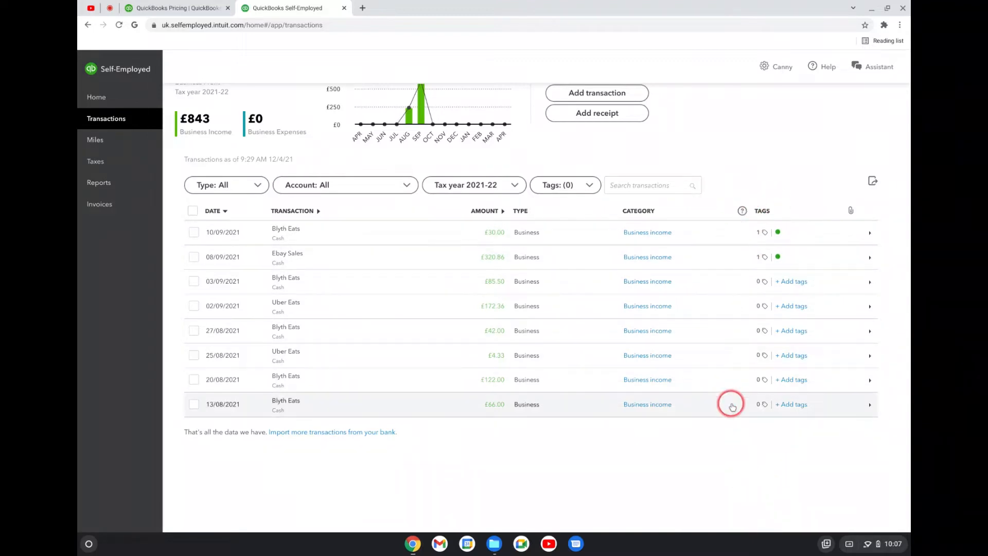
scroll(729, 404, "up", 2)
Open the tag manager from the account settings, expand the Clients and Projects groups to examine their tags, and close it.
left_click(775, 67)
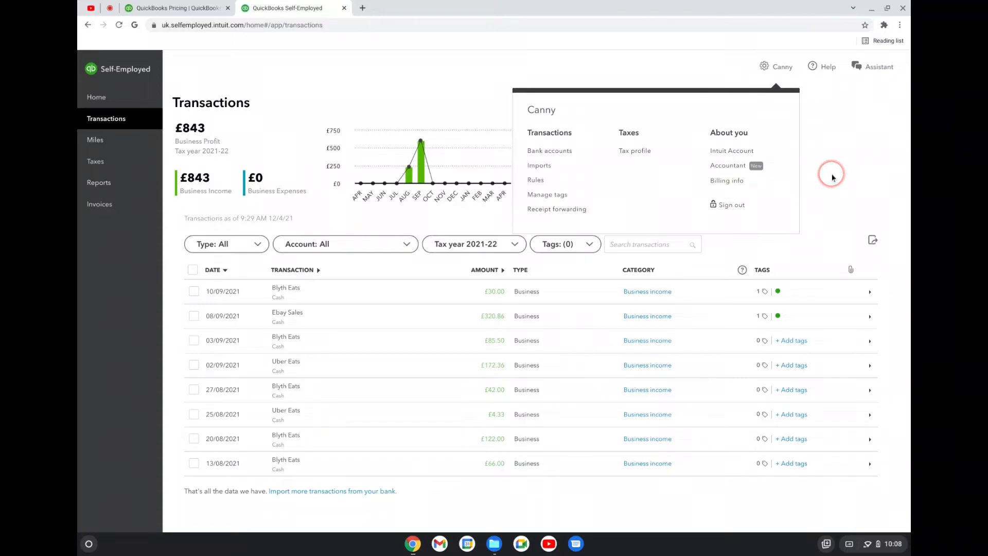
left_click(594, 200)
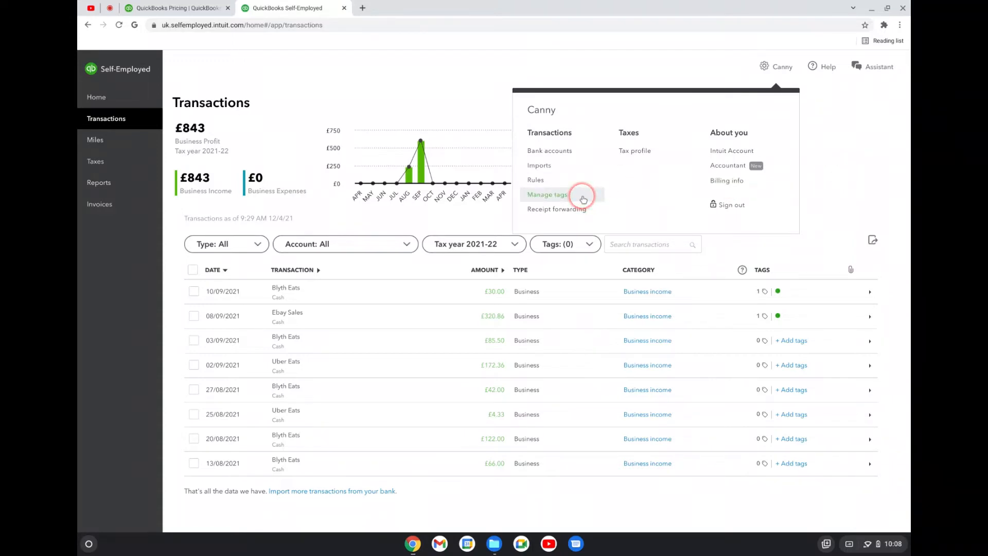
left_click(840, 173)
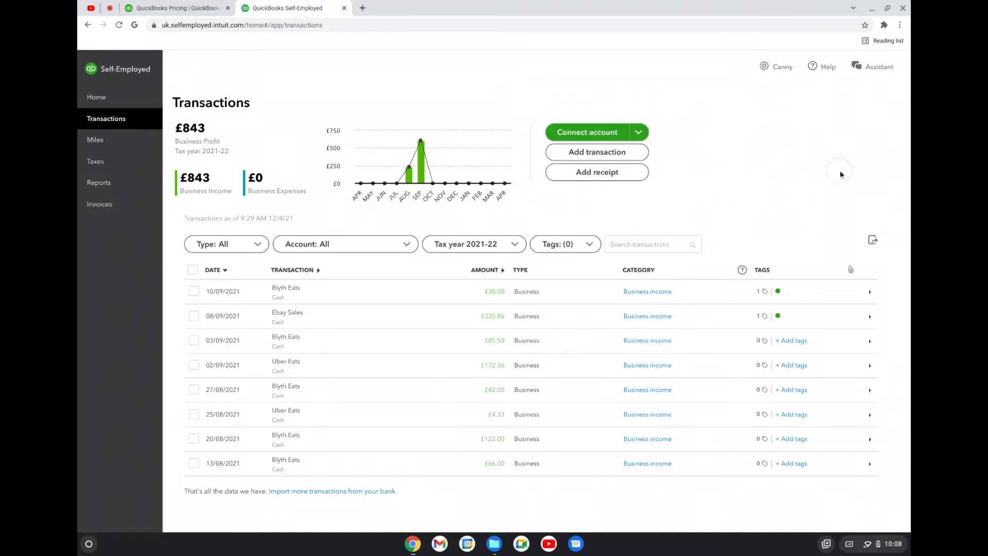
left_click(786, 70)
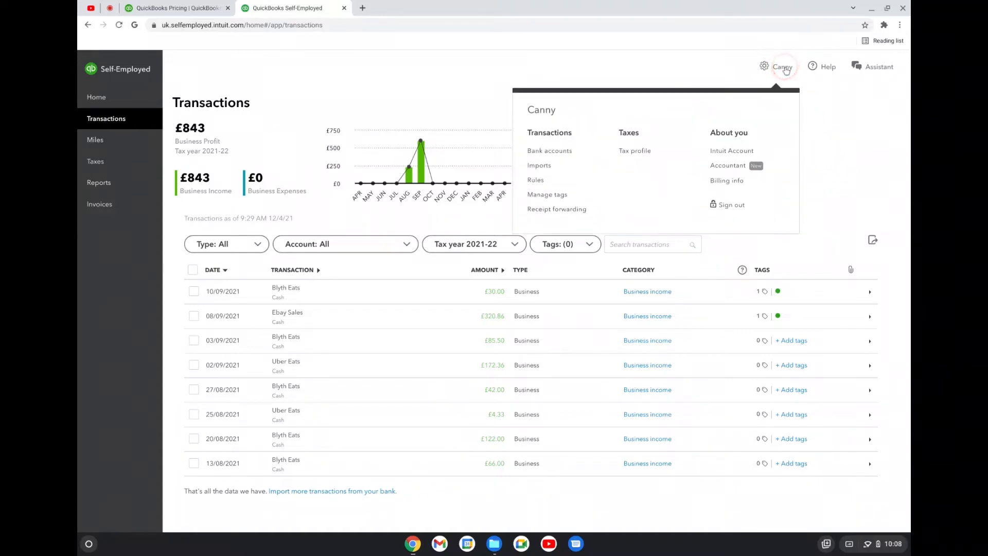
left_click(543, 194)
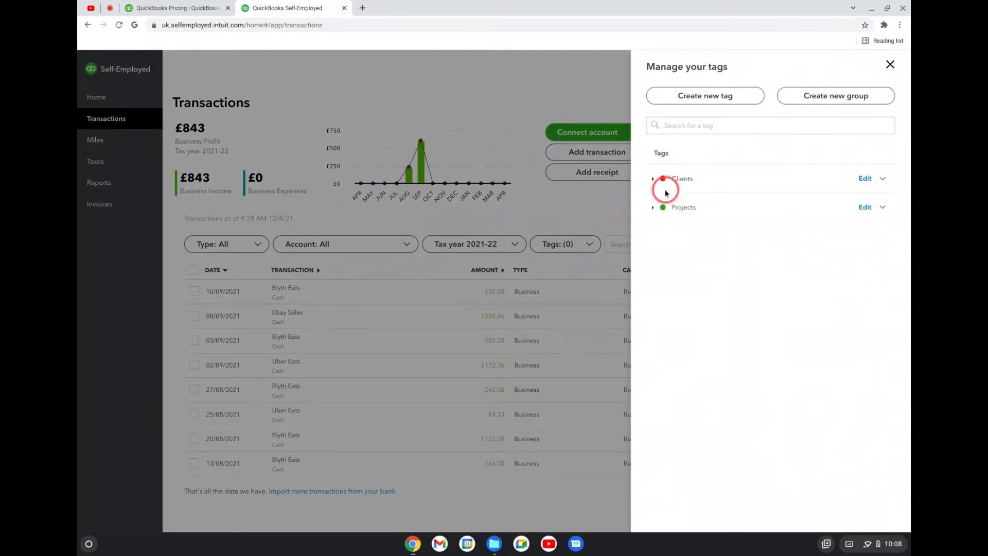
left_click(653, 179)
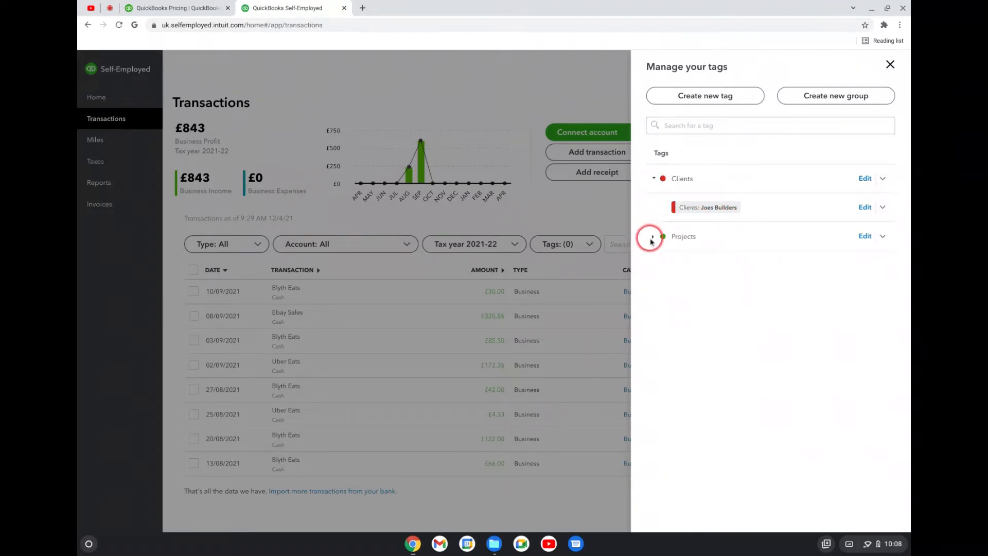
left_click(653, 237)
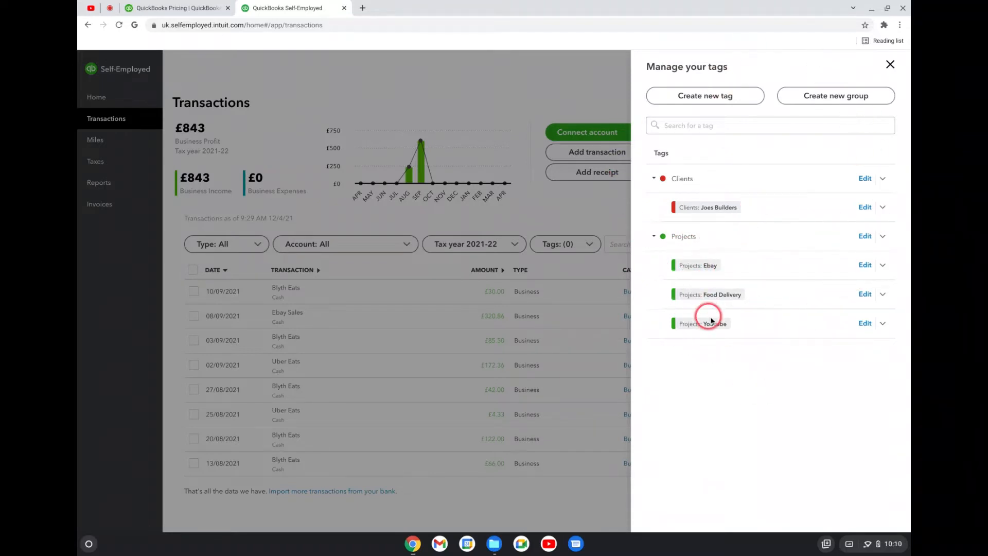
left_click(588, 214)
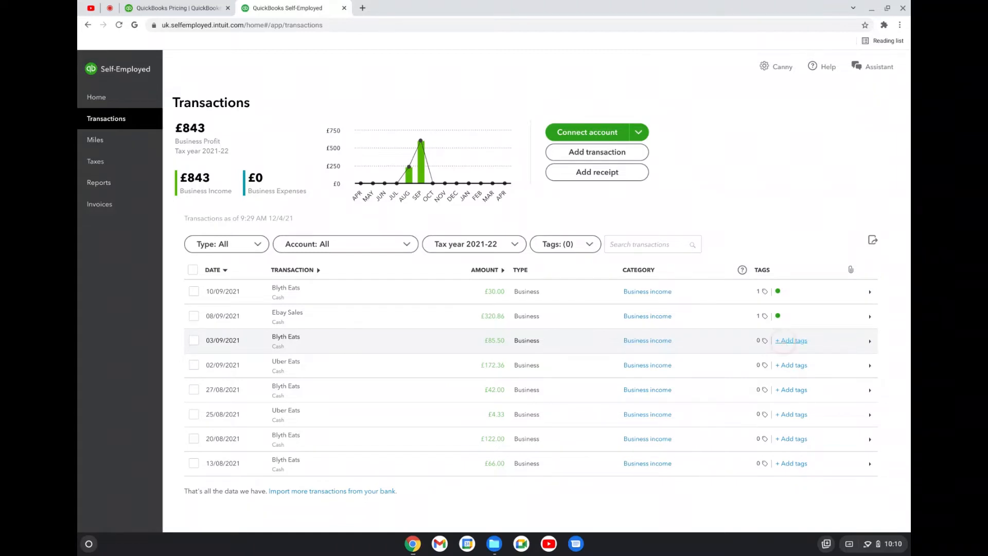
Tag the 03/09/2021 Blyth Eats transaction as Projects: Food Delivery, and save a rule marking Blyth Eats as Business income, including past transactions.
left_click(784, 341)
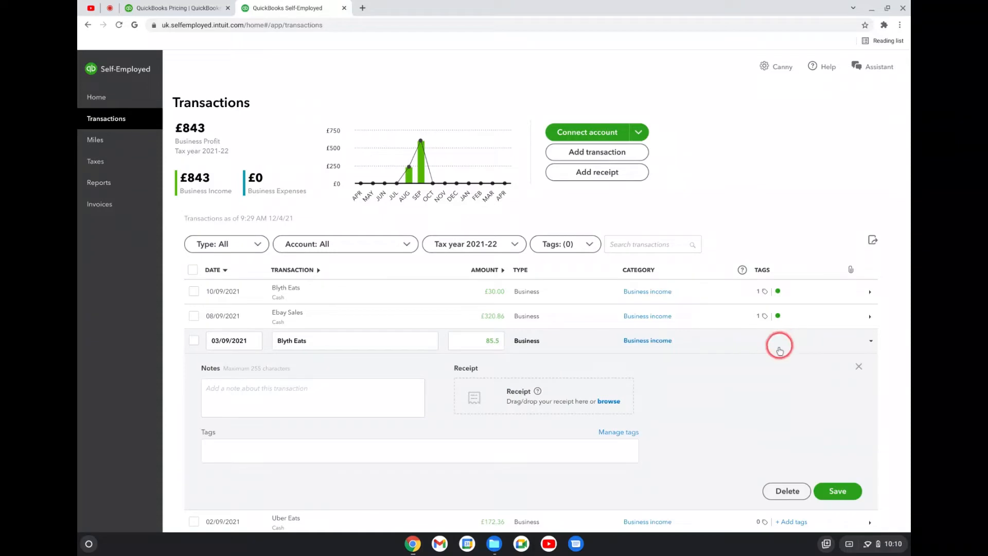
scroll(763, 382, "down", 1)
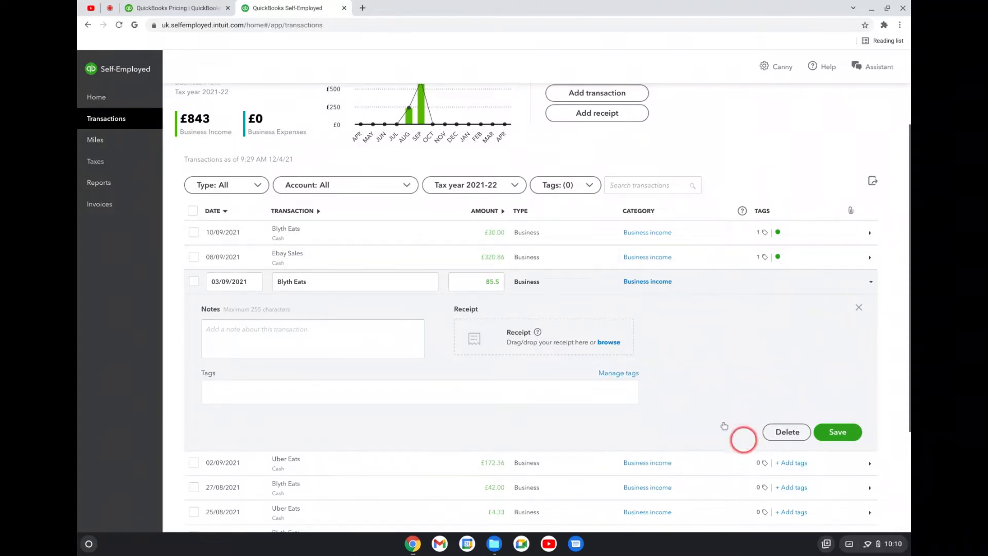
left_click(510, 391)
left_click(441, 397)
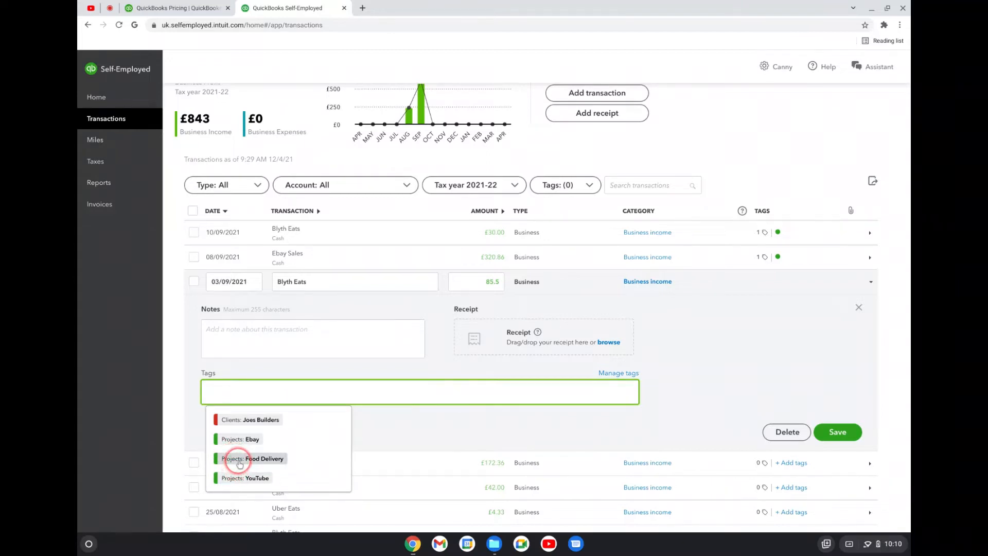
left_click(239, 464)
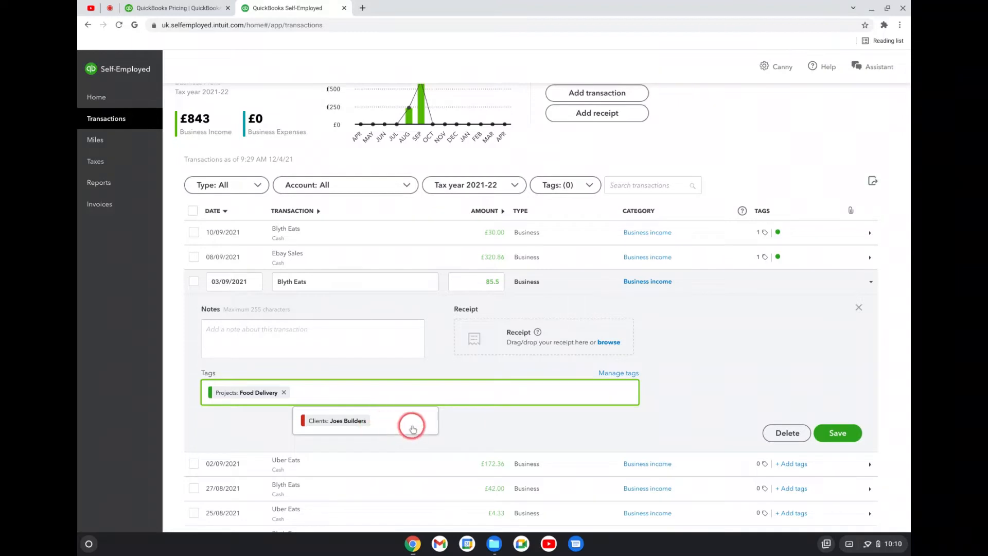
scroll(413, 429, "down", 1)
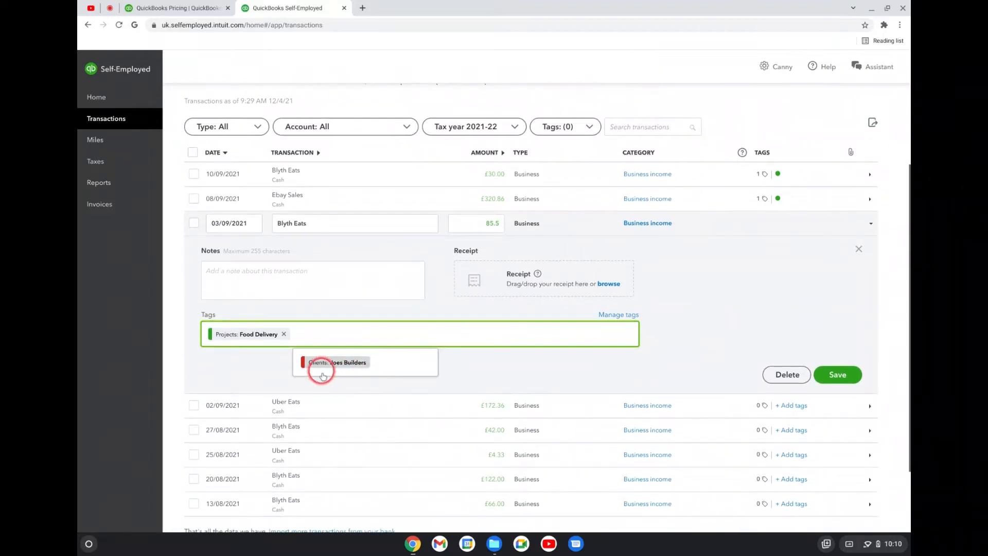
left_click(824, 364)
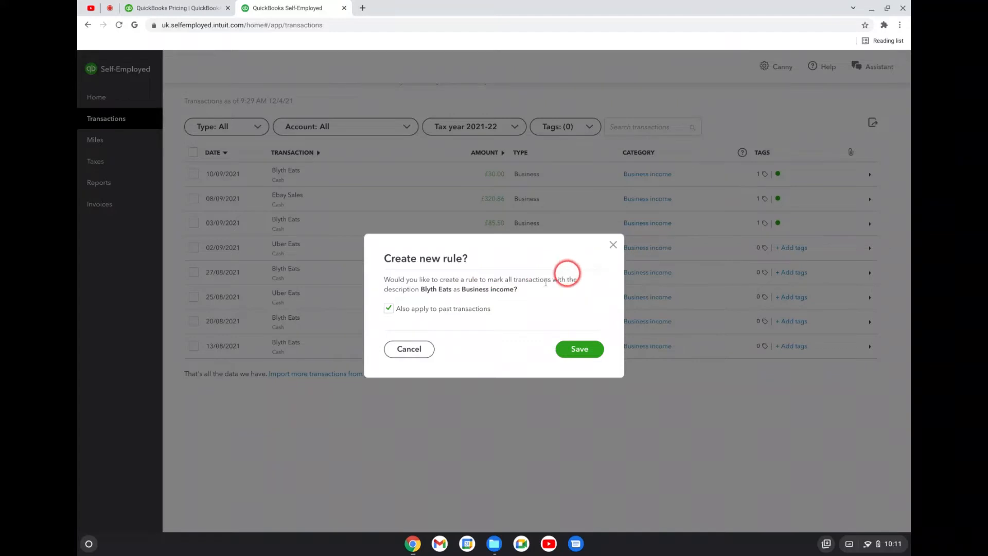
left_click(566, 349)
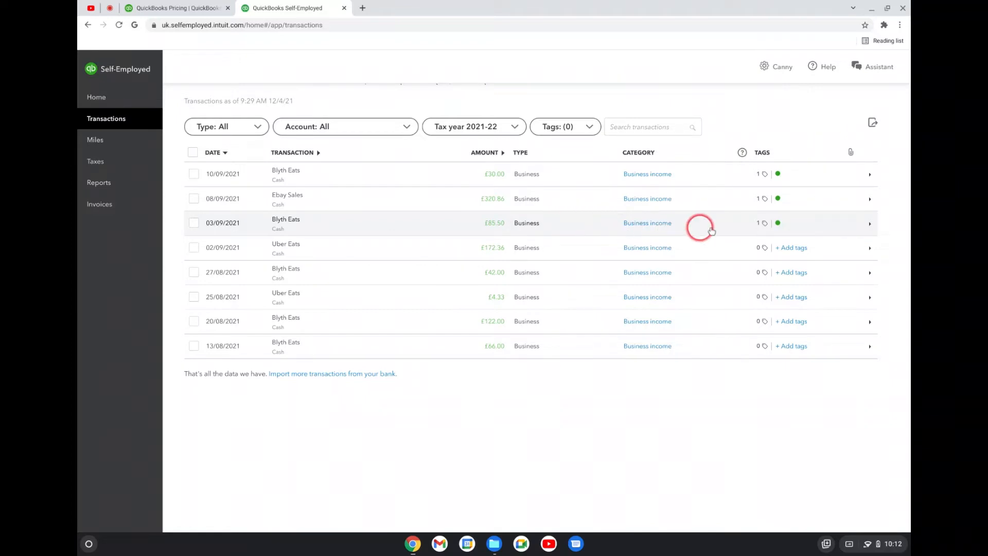
Check which project tag is assigned to each of the three most recent transactions.
mouse_move(779, 224)
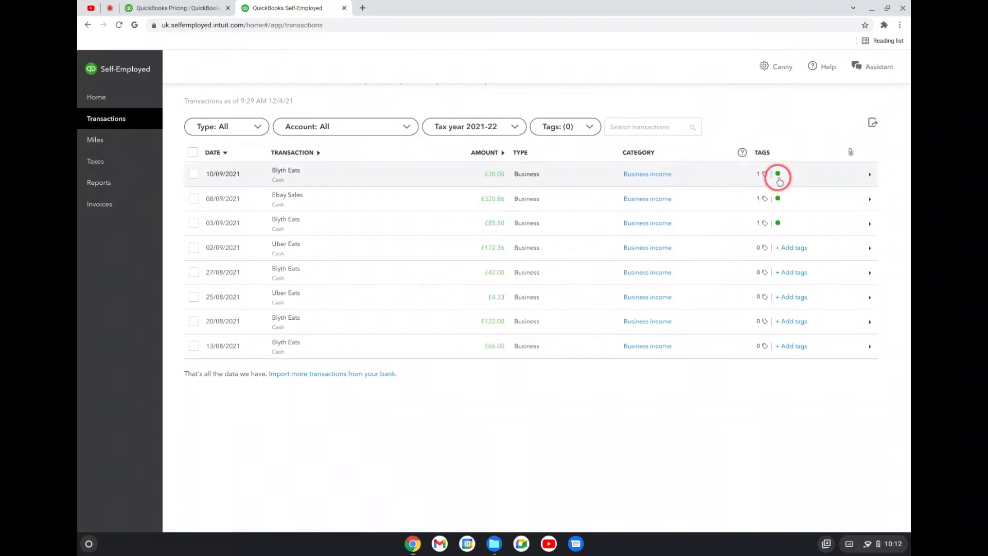
mouse_move(781, 177)
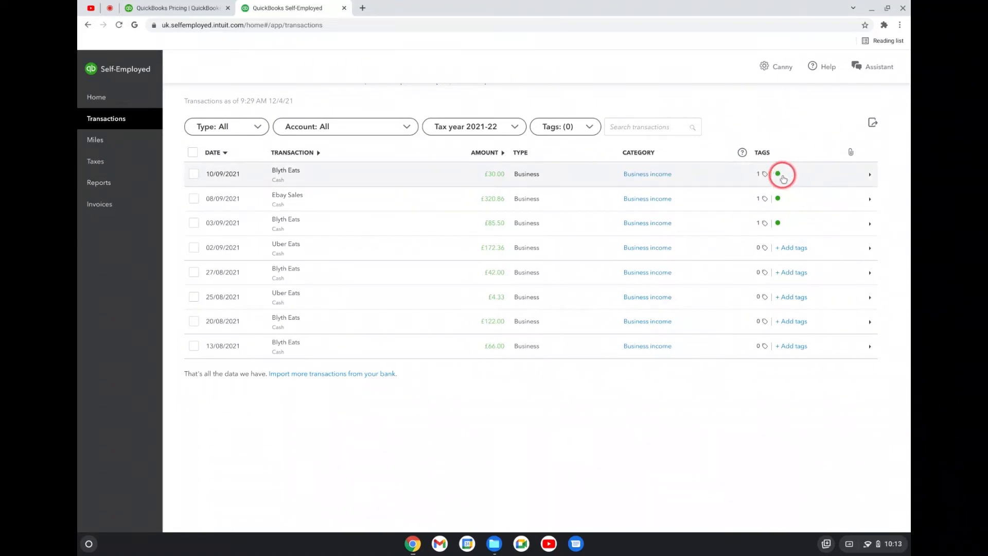
mouse_move(778, 173)
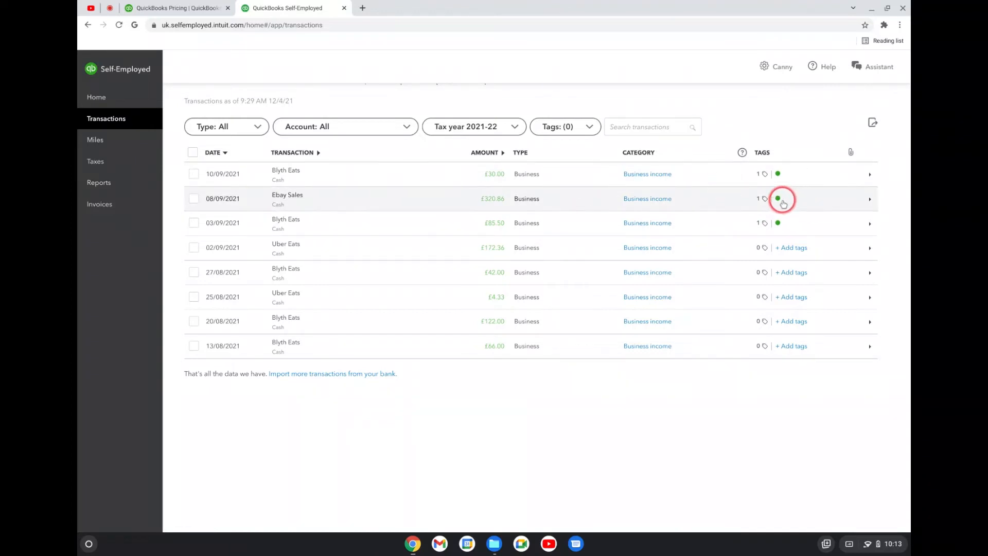
mouse_move(781, 202)
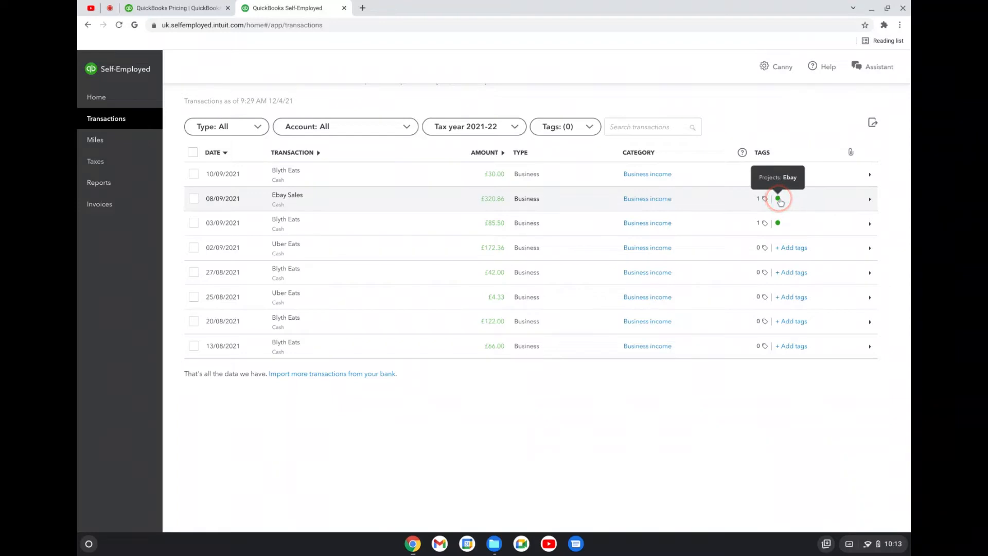
mouse_move(779, 224)
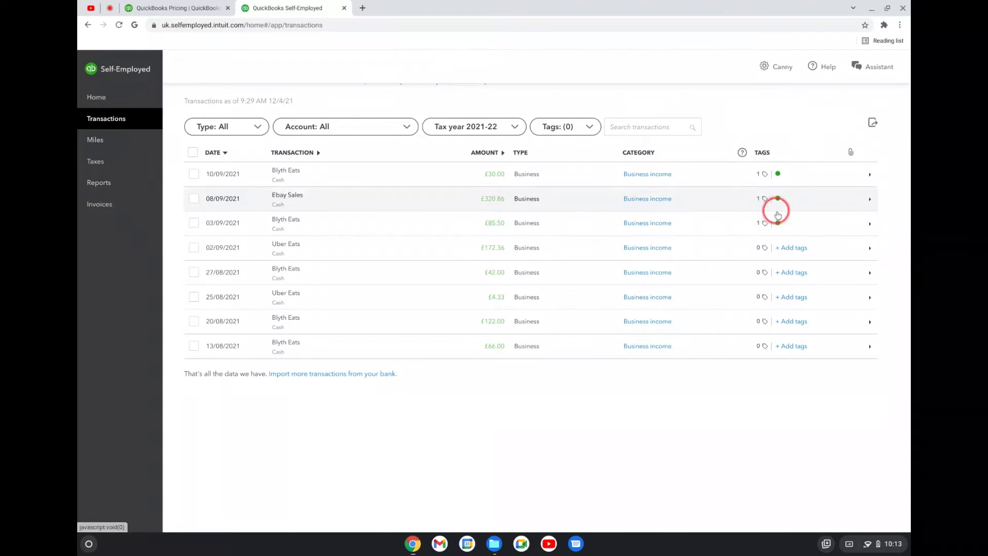
View the tag manager from within the 02/09/2021 Uber Eats transaction, and close both the manager and the transaction's details.
left_click(870, 249)
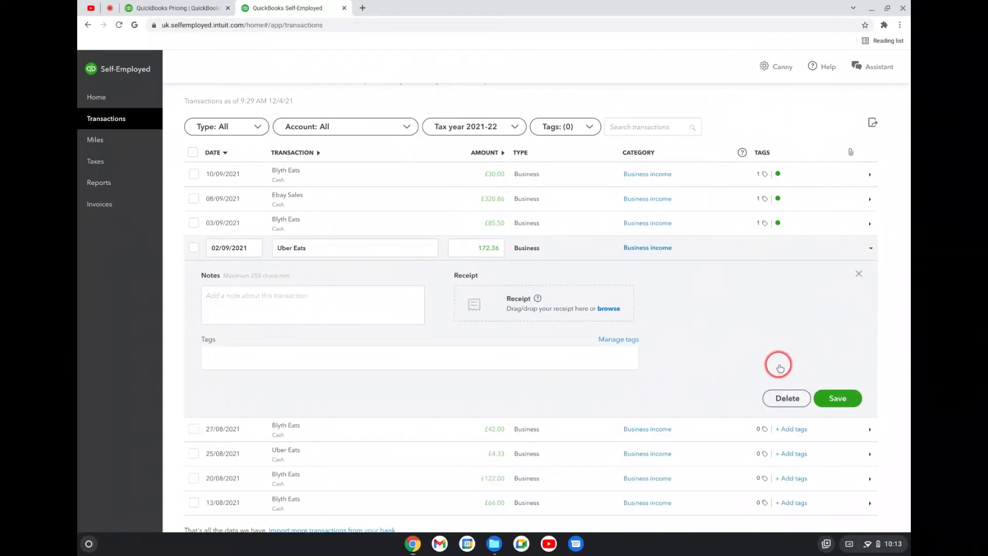
left_click(503, 358)
left_click(555, 386)
left_click(585, 357)
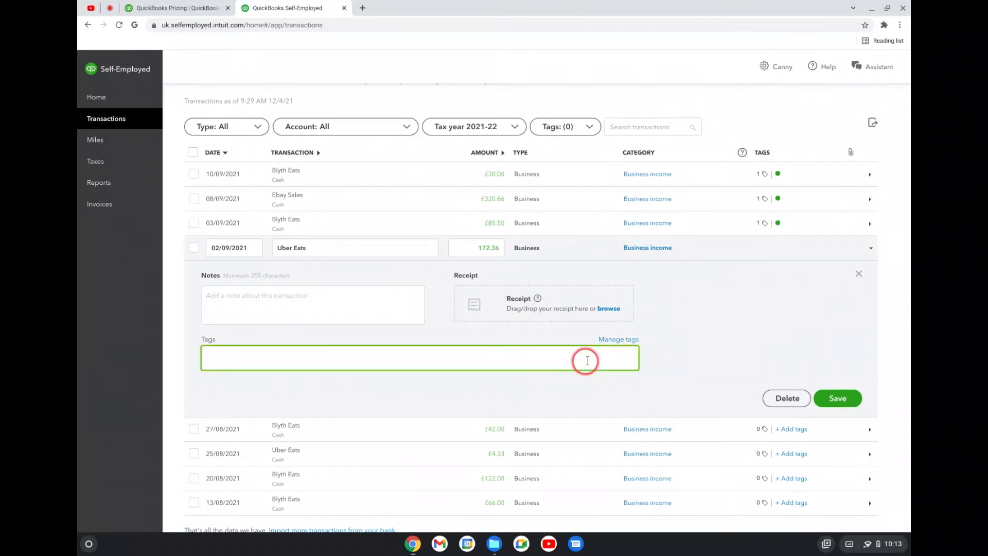
left_click(605, 343)
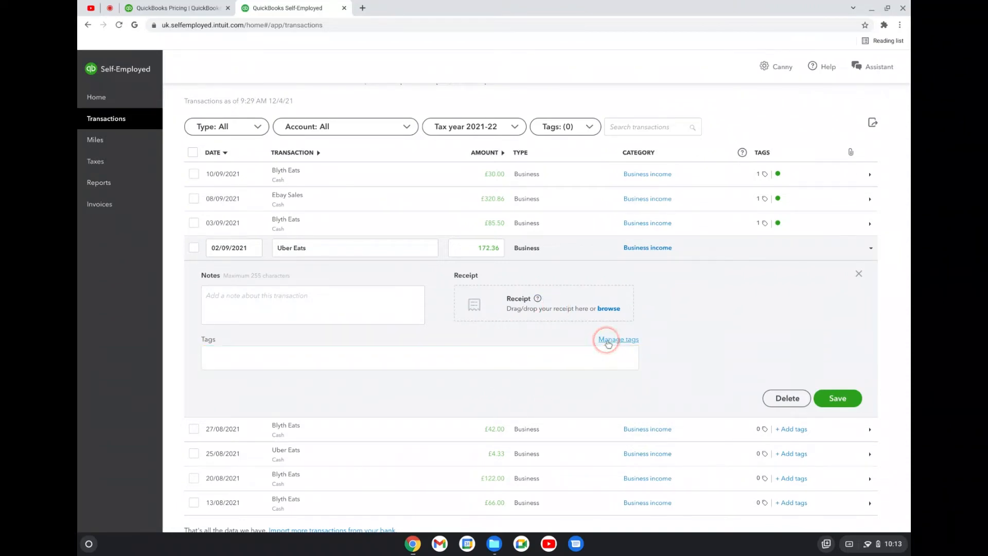
left_click(615, 341)
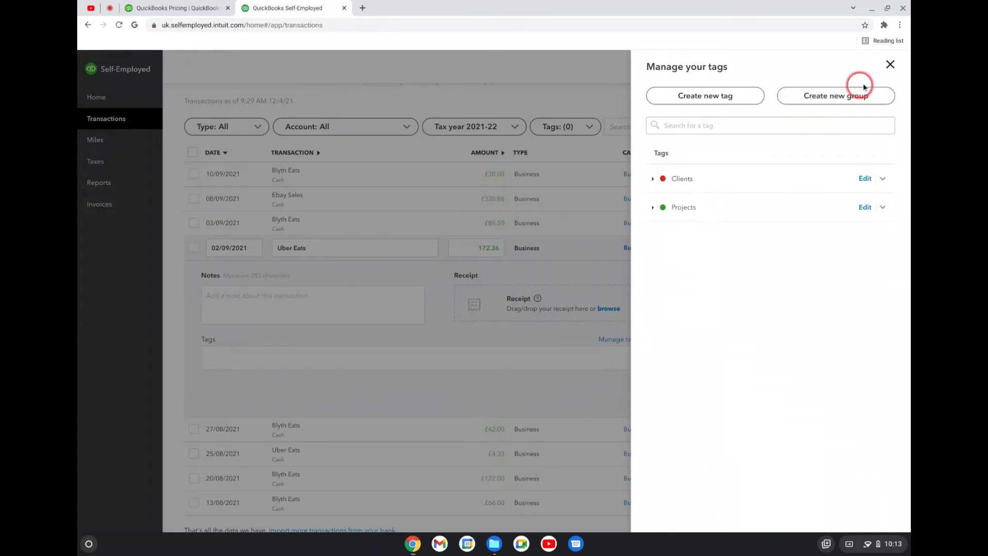
left_click(891, 66)
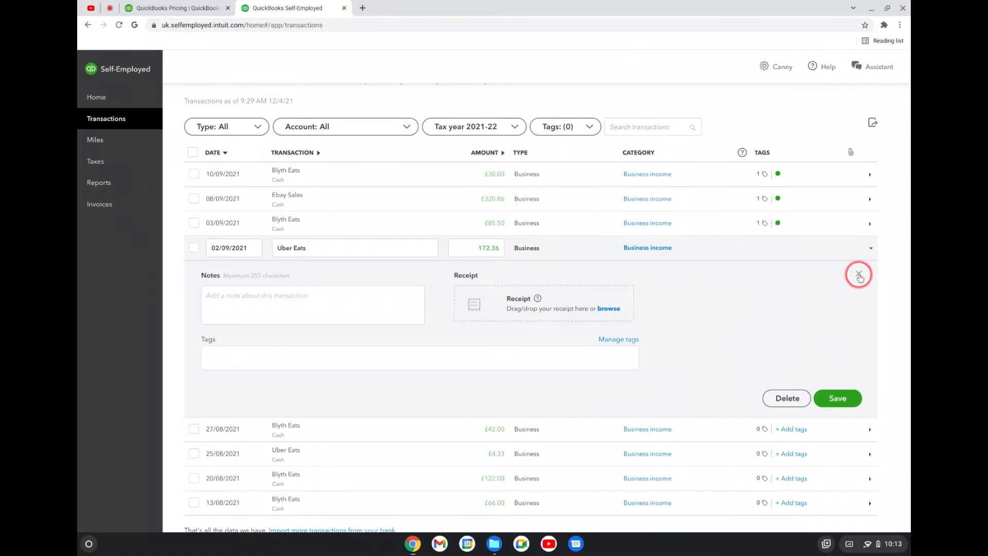
left_click(859, 275)
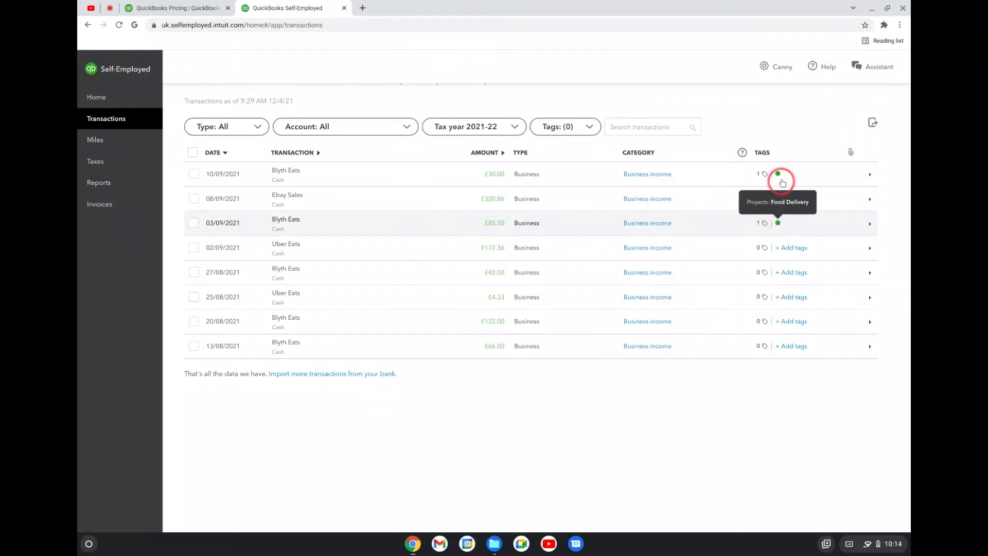
Open the profit and loss report for this tax year and filter it by the Food Delivery tag under Projects.
mouse_move(779, 177)
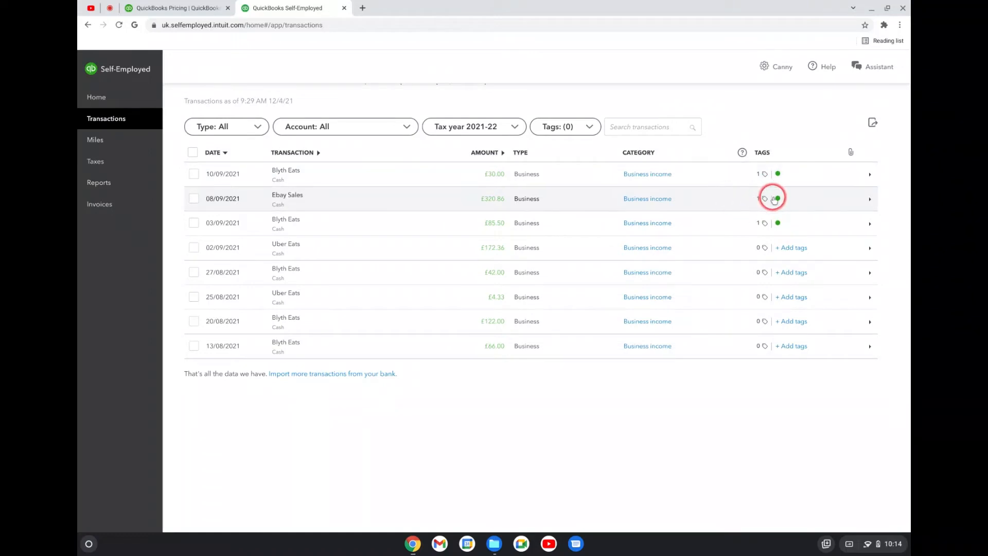
mouse_move(779, 201)
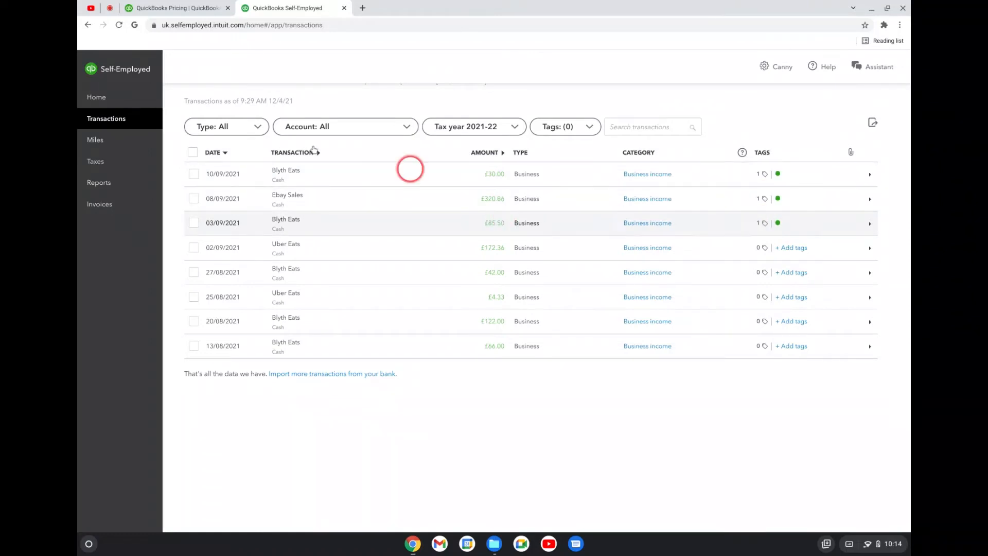
left_click(121, 180)
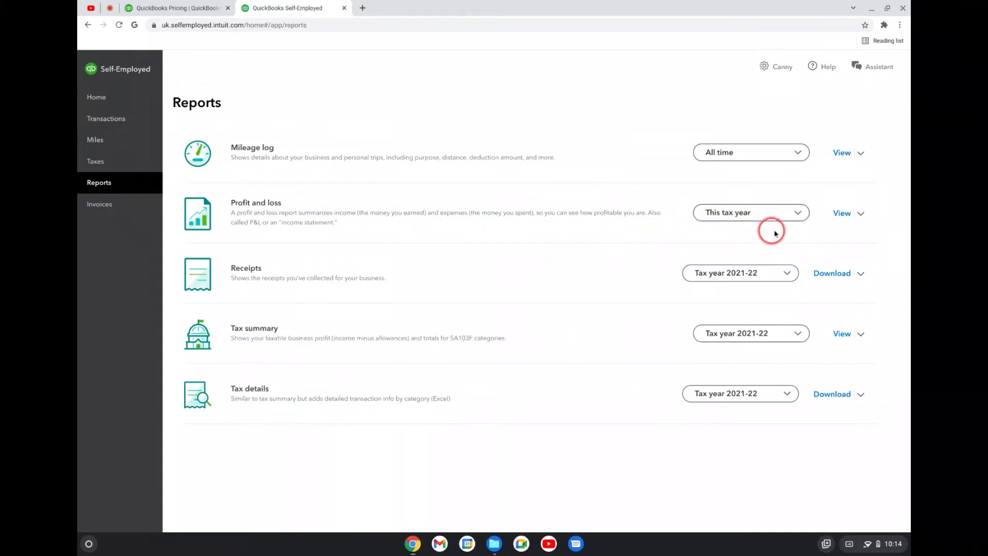
left_click(840, 218)
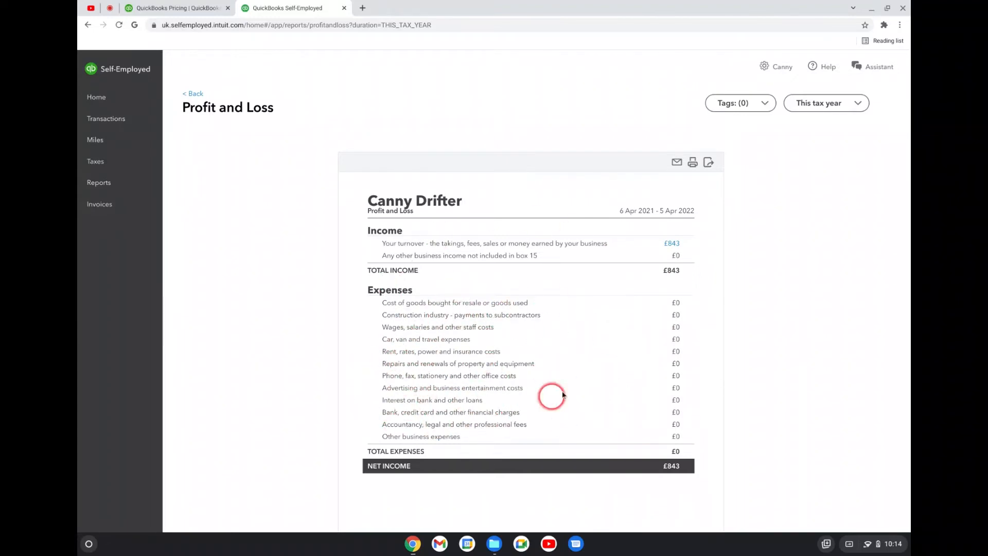
left_click(766, 104)
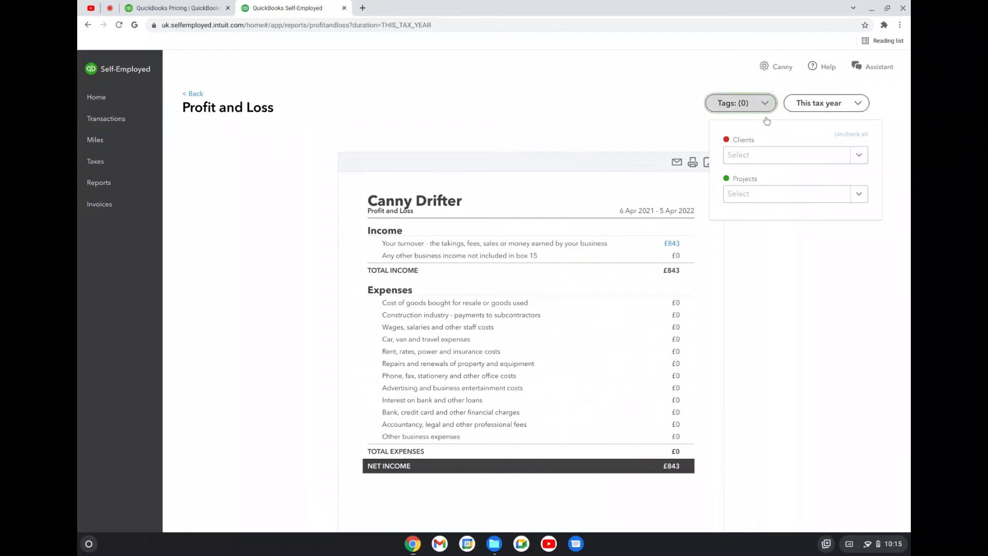
left_click(863, 196)
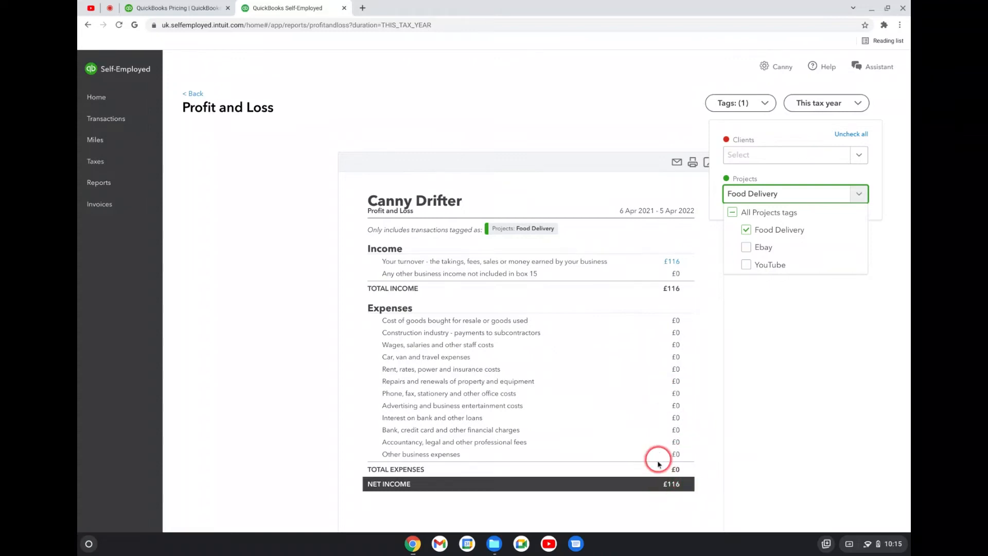
Compare the profit and loss report filtered by Ebay, by Food Delivery and by both project tags, leaving only Ebay selected.
left_click(746, 230)
left_click(746, 247)
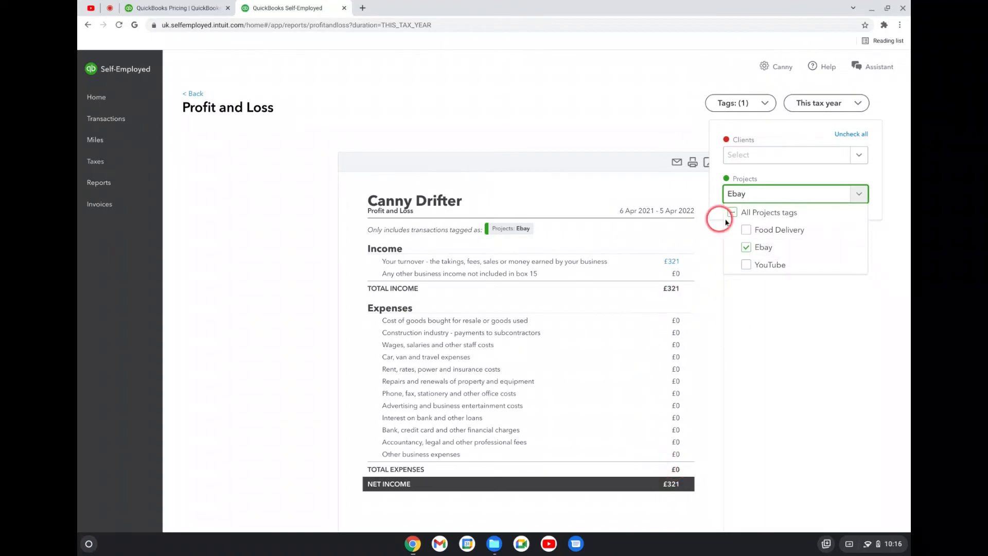
left_click(747, 231)
left_click(746, 248)
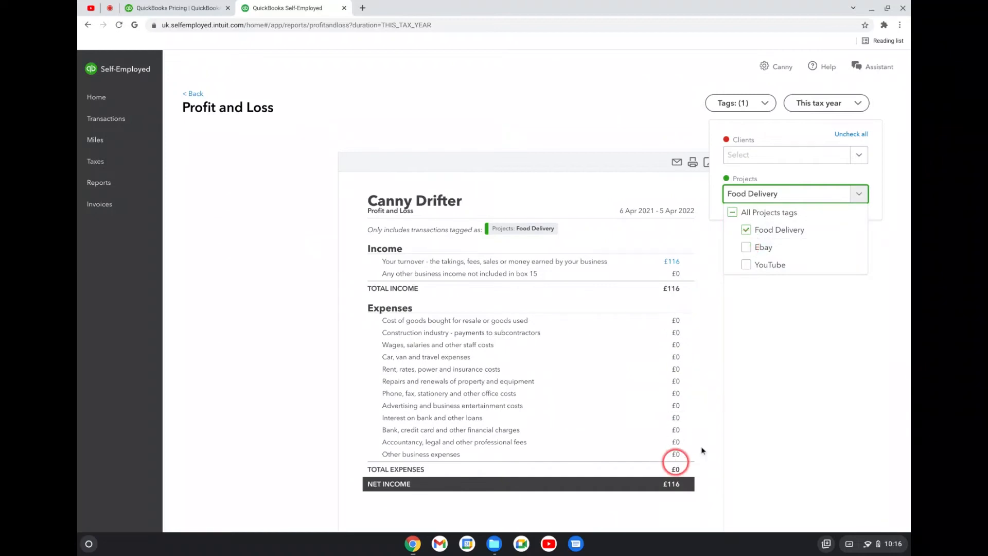
left_click(746, 248)
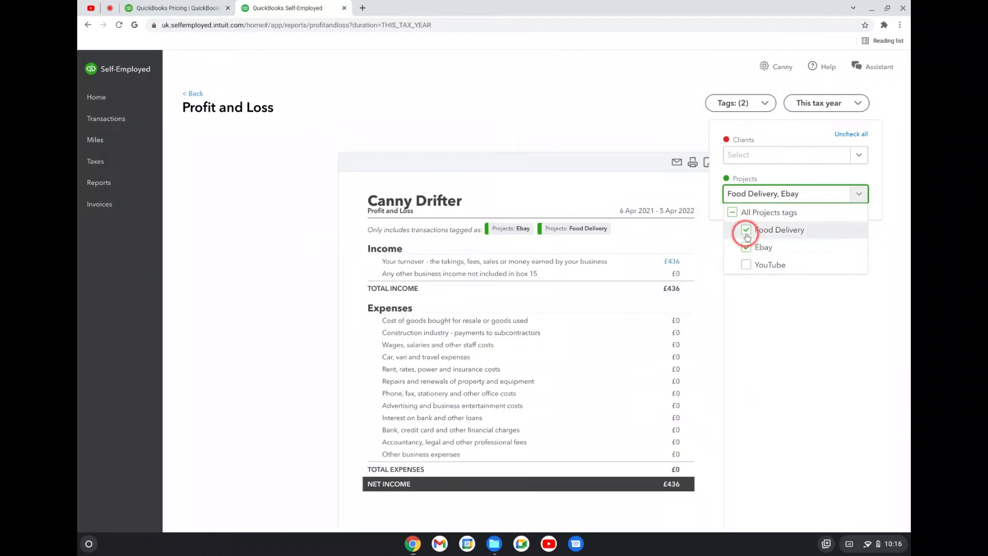
left_click(747, 230)
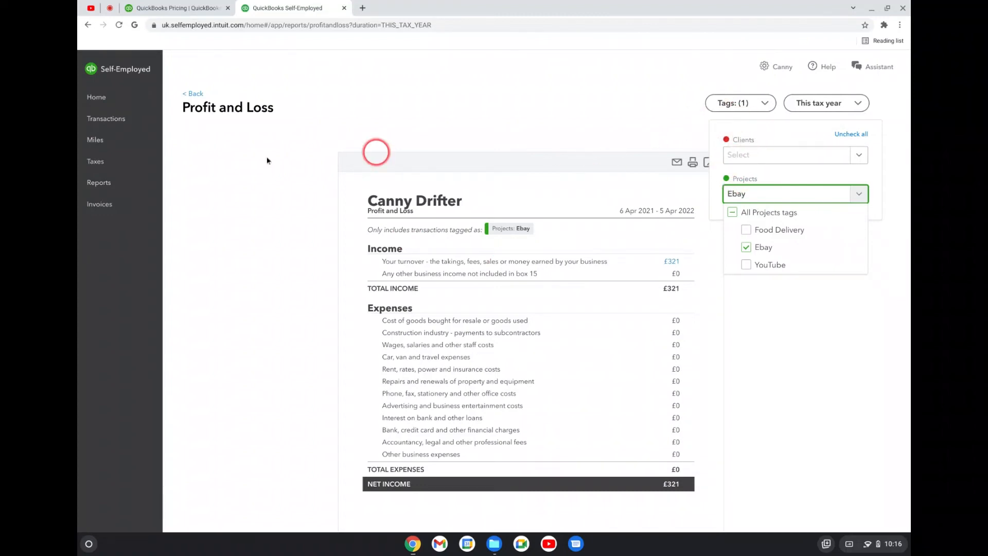
View the transactions list, and reopen this tax year's profit and loss report filtered by the Joes Builders client tag.
left_click(94, 119)
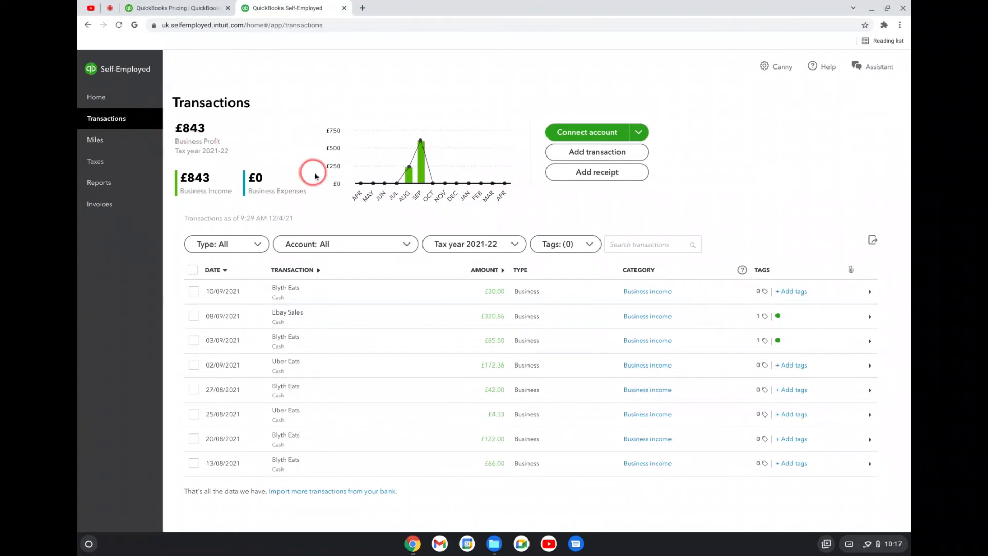
left_click(104, 182)
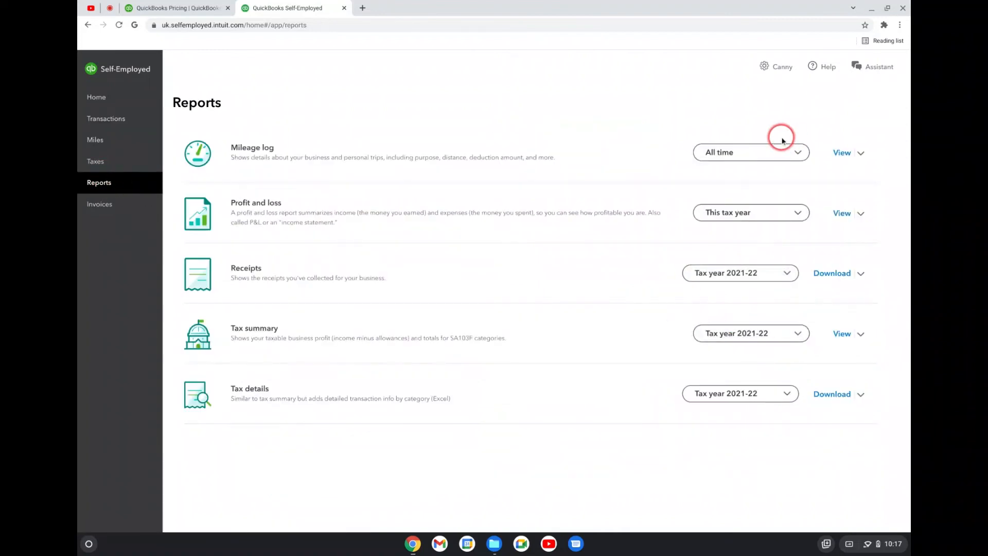
left_click(839, 215)
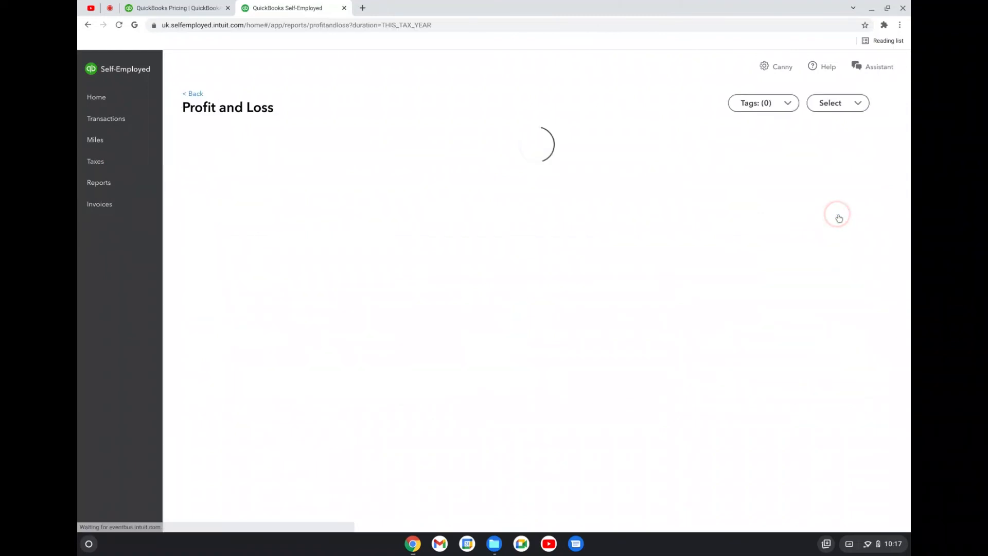
left_click(736, 106)
left_click(746, 155)
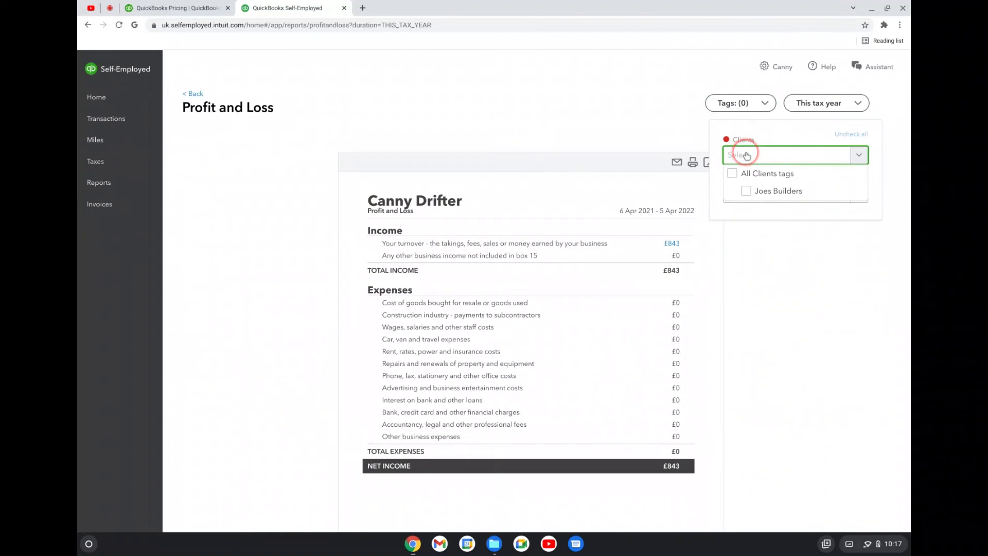
left_click(746, 191)
left_click(727, 171)
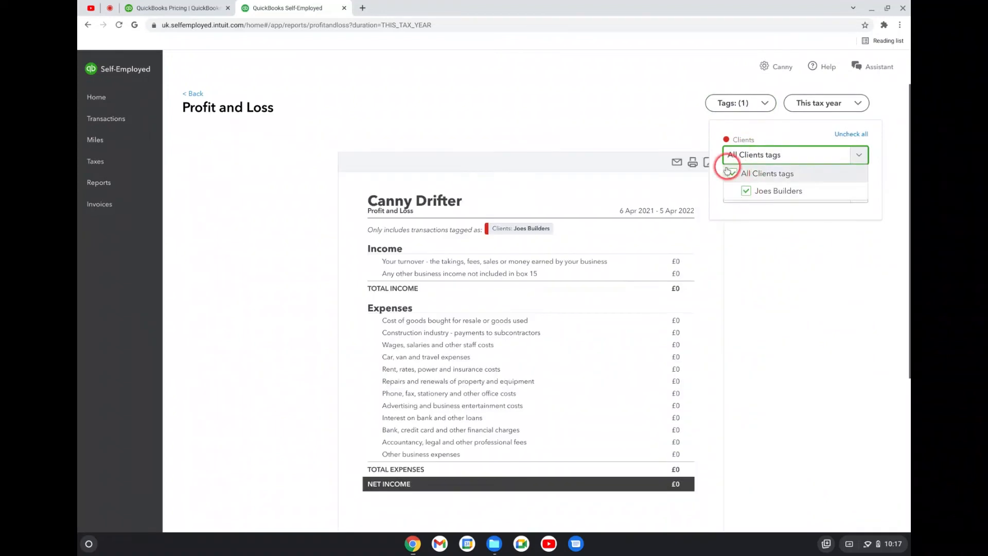
Add the Food Delivery project tag to the profit and loss report's filter alongside the client tag.
left_click(767, 215)
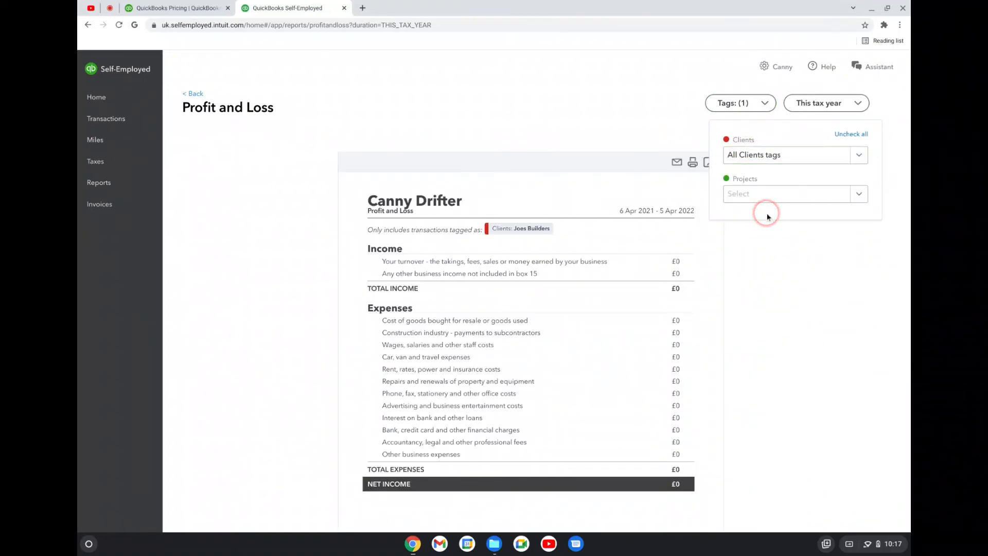
left_click(774, 202)
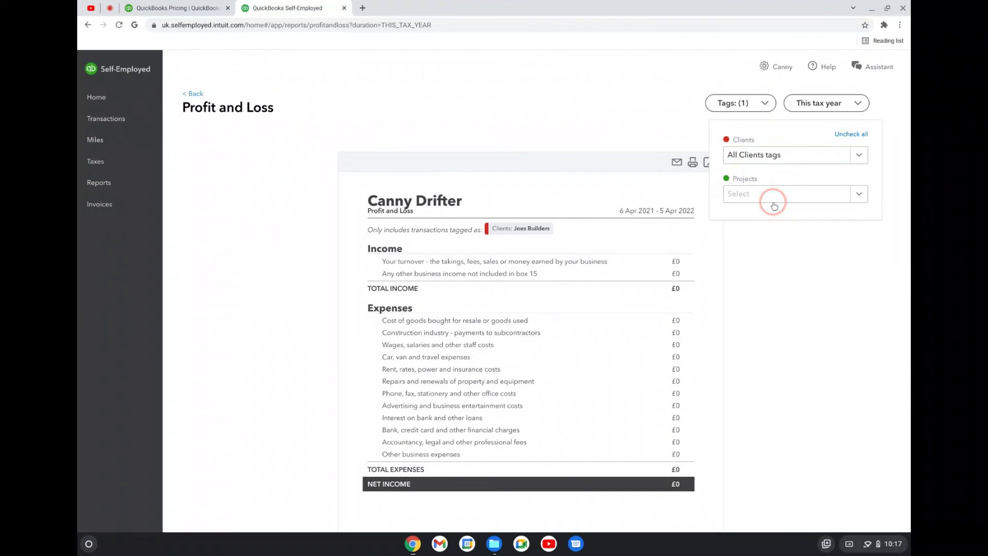
left_click(767, 235)
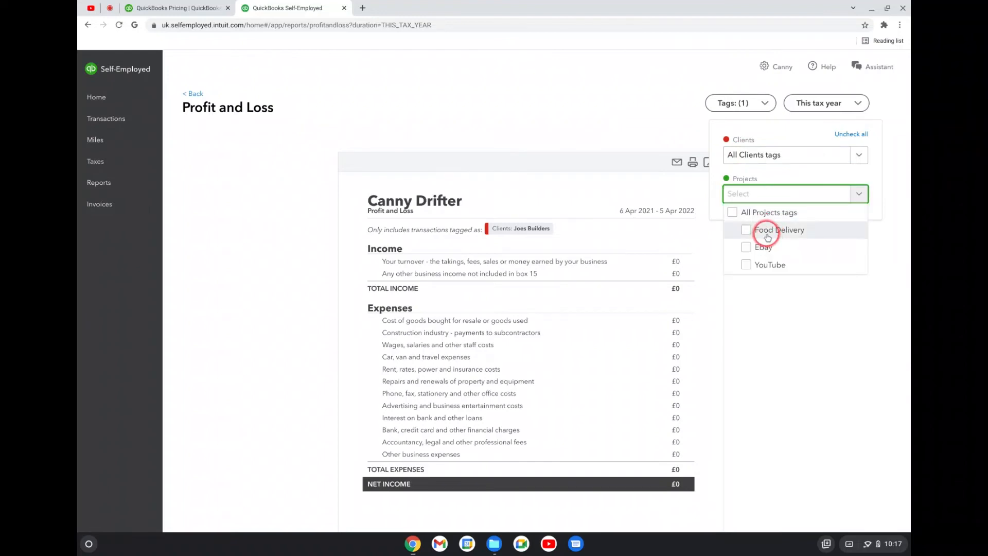
left_click(898, 219)
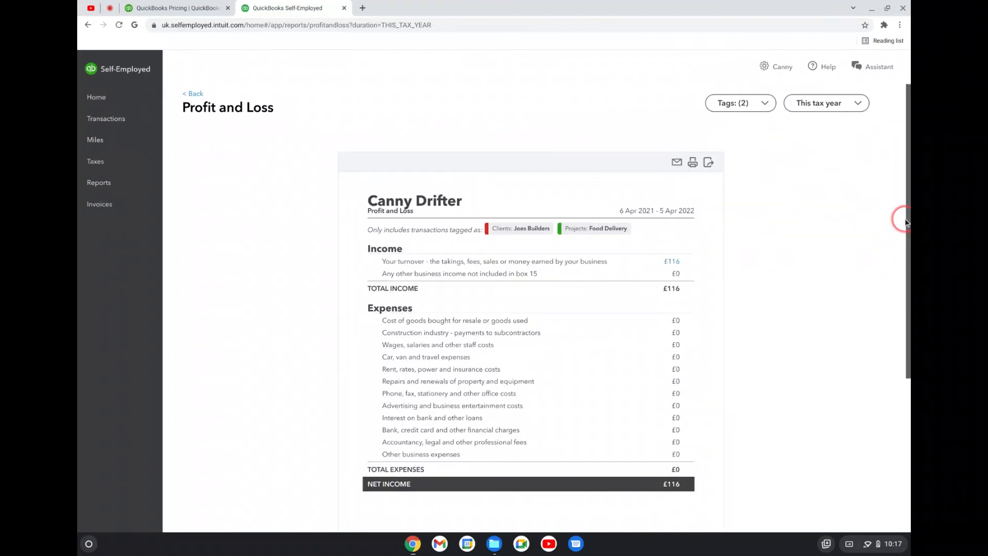
left_click(866, 223)
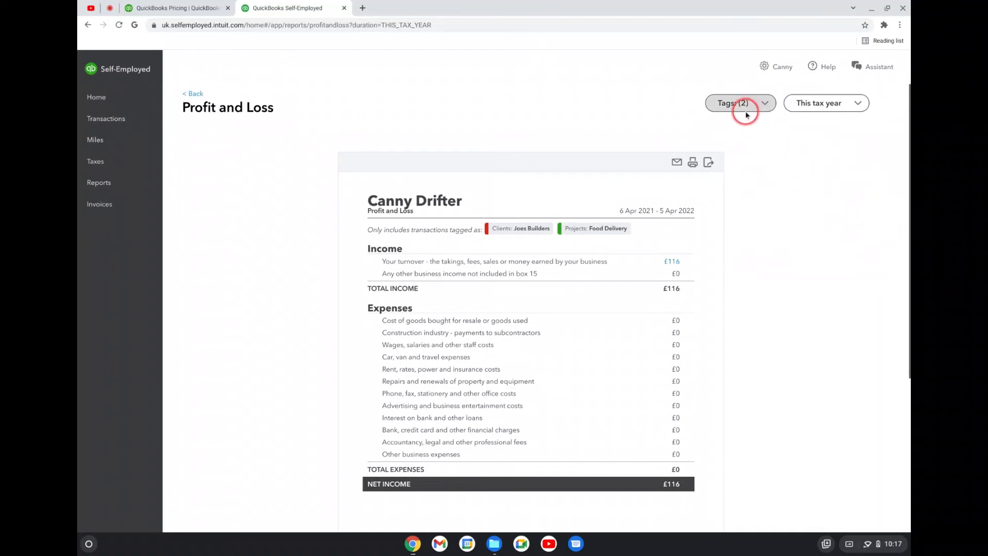
Remove the Food Delivery project tag from the profit and loss report's filter, keeping the client tag.
left_click(746, 112)
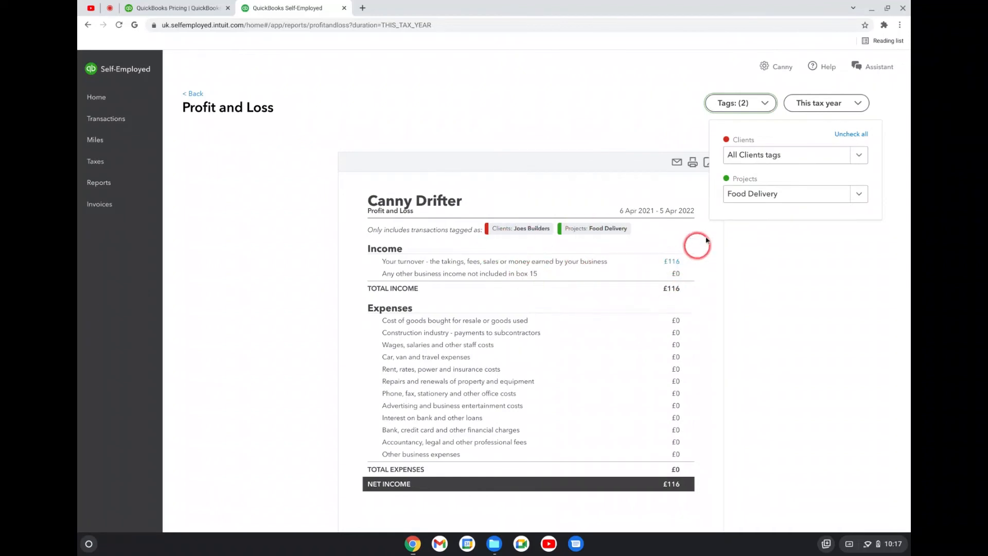
left_click(860, 194)
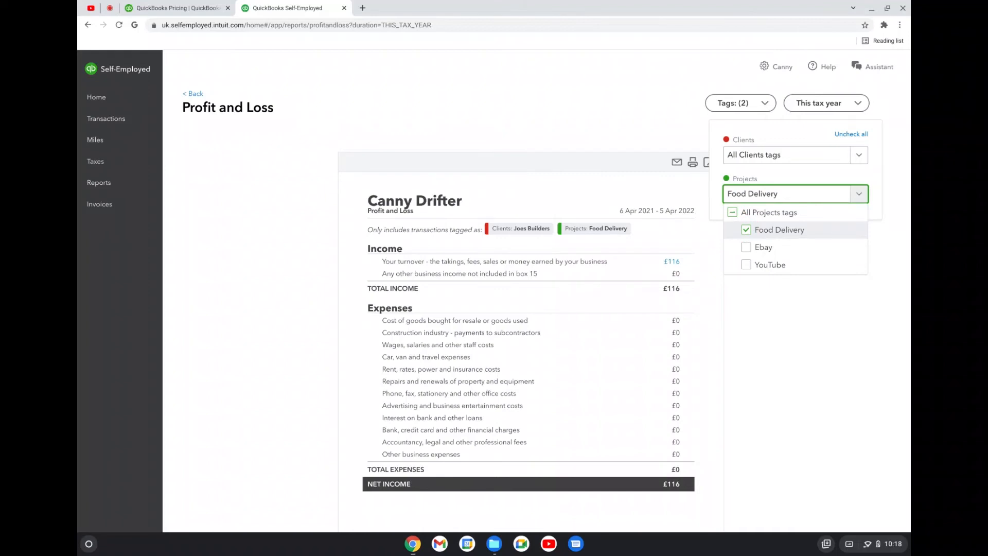
left_click(746, 230)
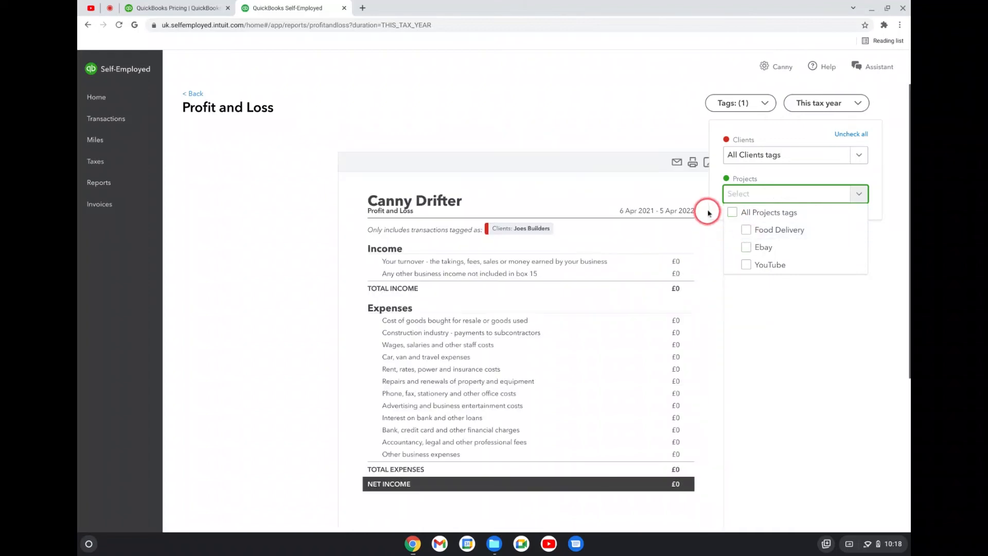
left_click(627, 113)
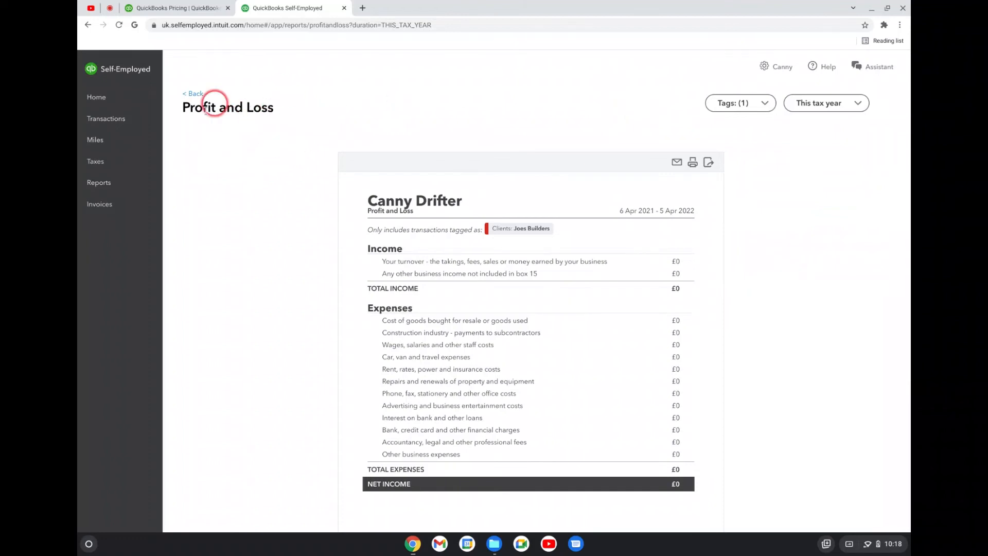
Open the transactions list and check the business profit of individual months on the 2021-22 chart.
left_click(124, 118)
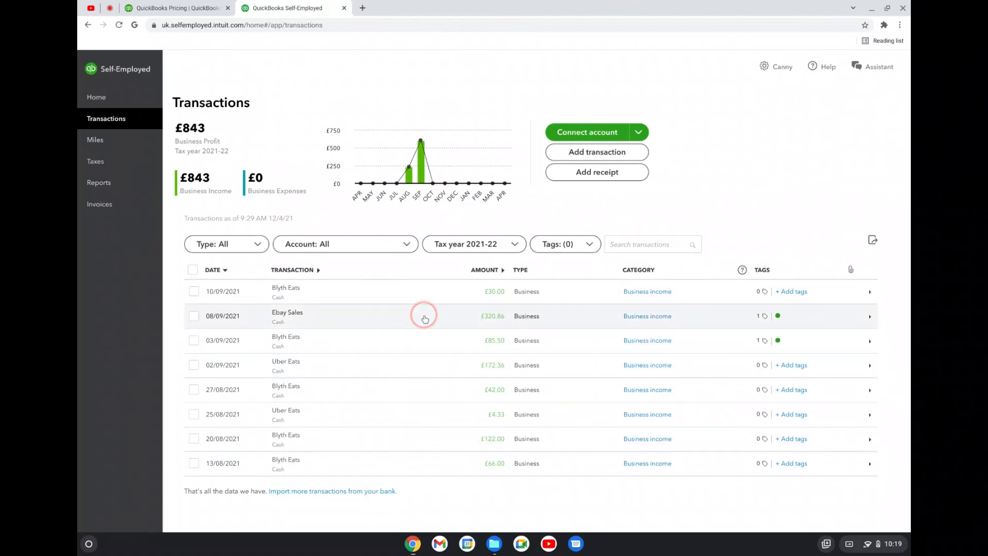
mouse_move(490, 186)
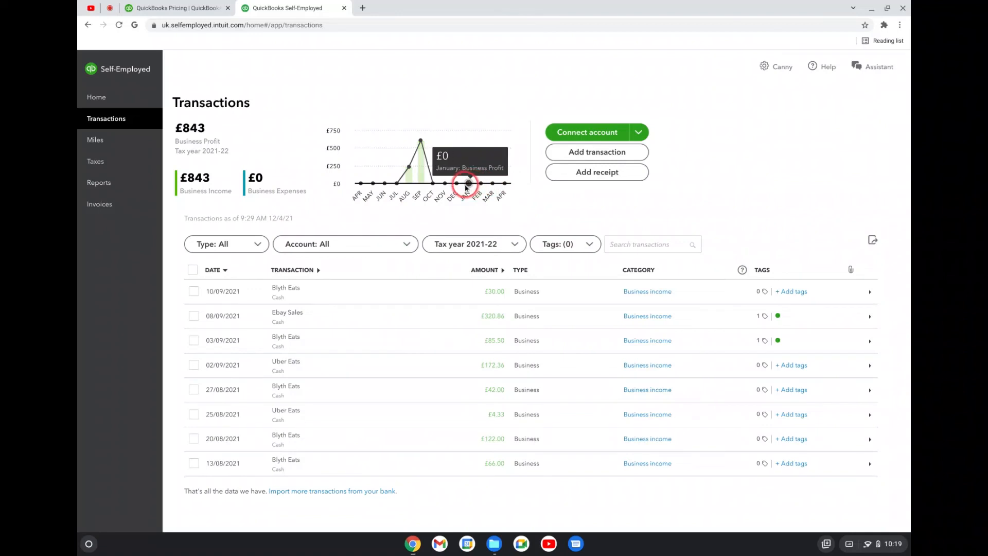
mouse_move(434, 184)
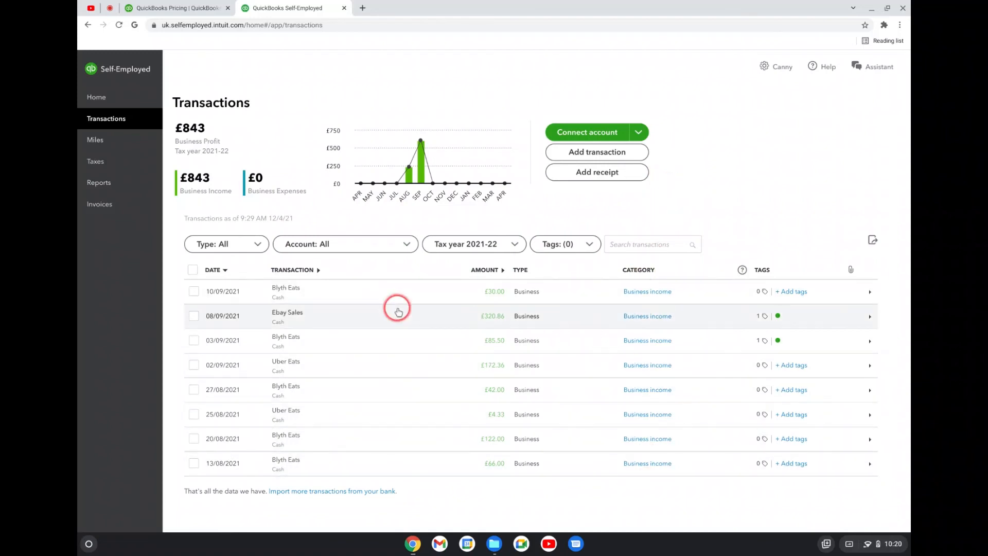
Open the 2021-22 Self-Assessment summary and review its business income, expenses, net profit and tax sections.
left_click(95, 165)
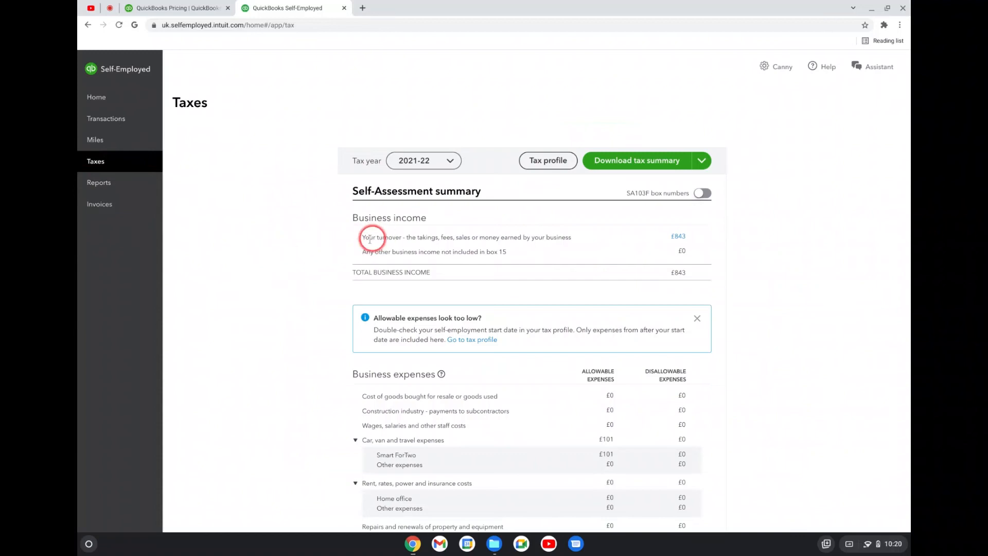
scroll(309, 263, "down", 3)
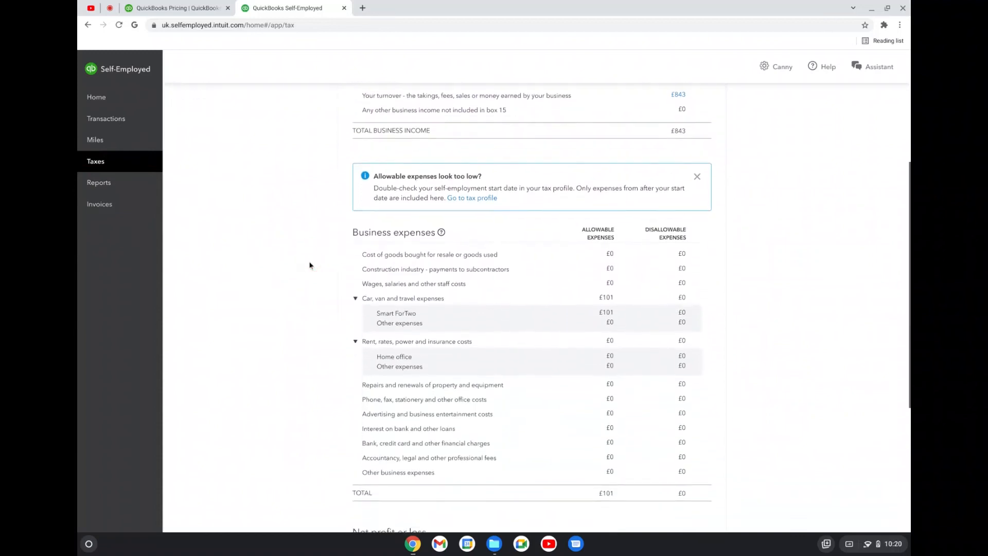
scroll(310, 266, "down", 1)
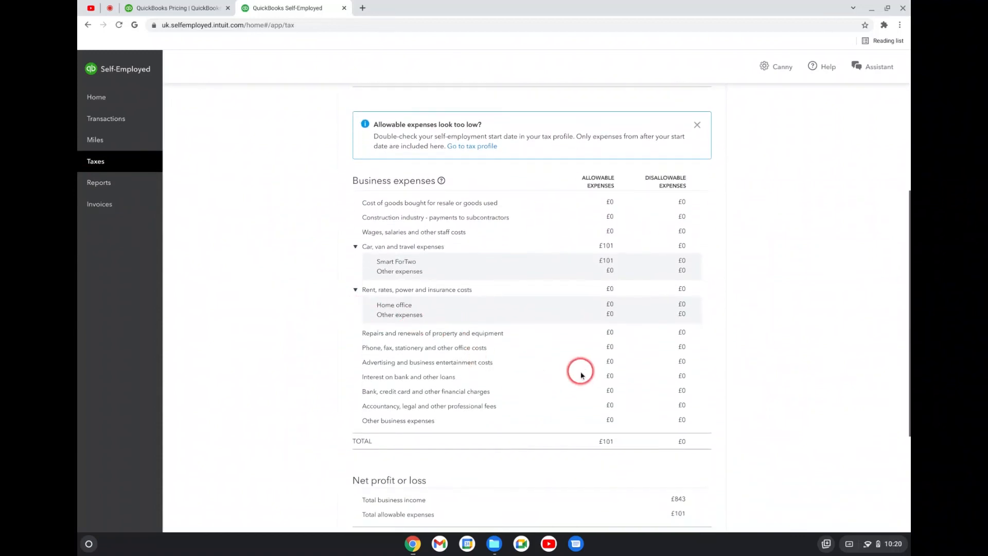
scroll(588, 388, "up", 3)
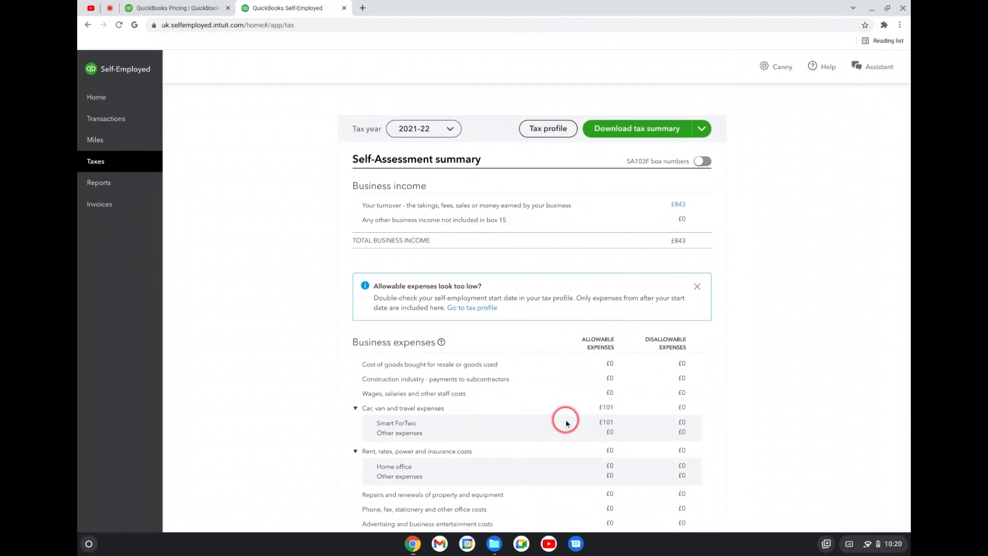
scroll(567, 422, "down", 6)
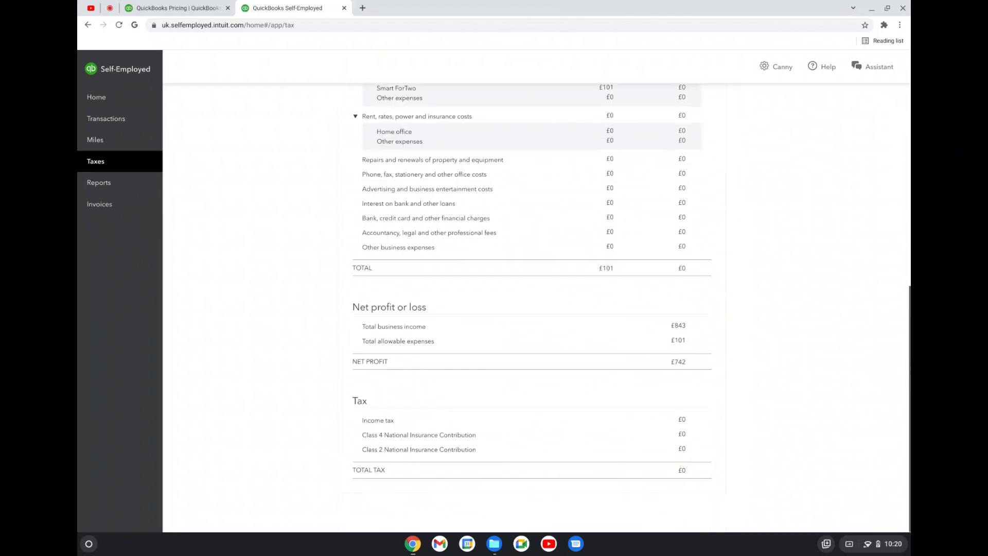
scroll(532, 309, "up", 6)
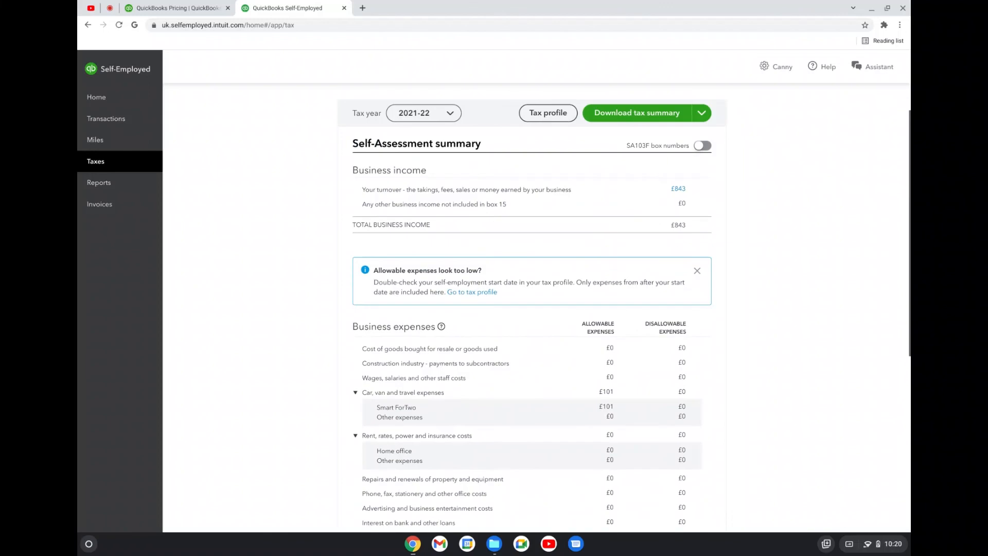
Show the SA103F box numbers in the Self-Assessment summary and review them across the income, expenses and net profit sections.
left_click(704, 148)
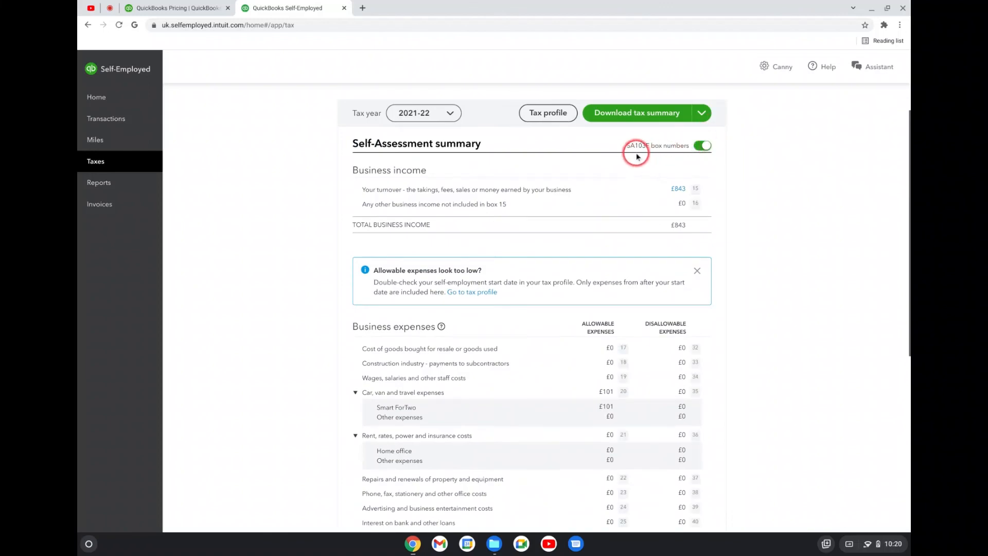
scroll(593, 414, "down", 3)
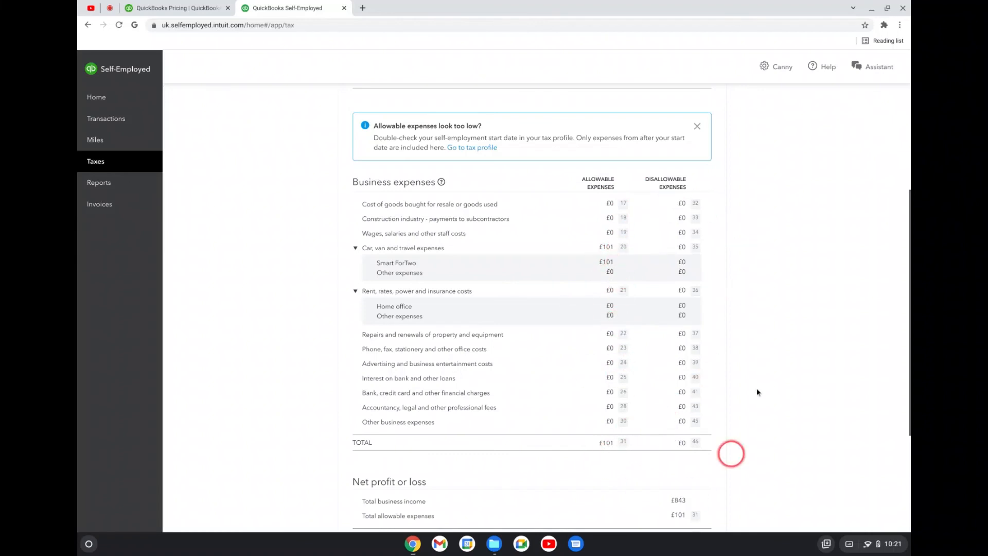
scroll(601, 400, "down", 3)
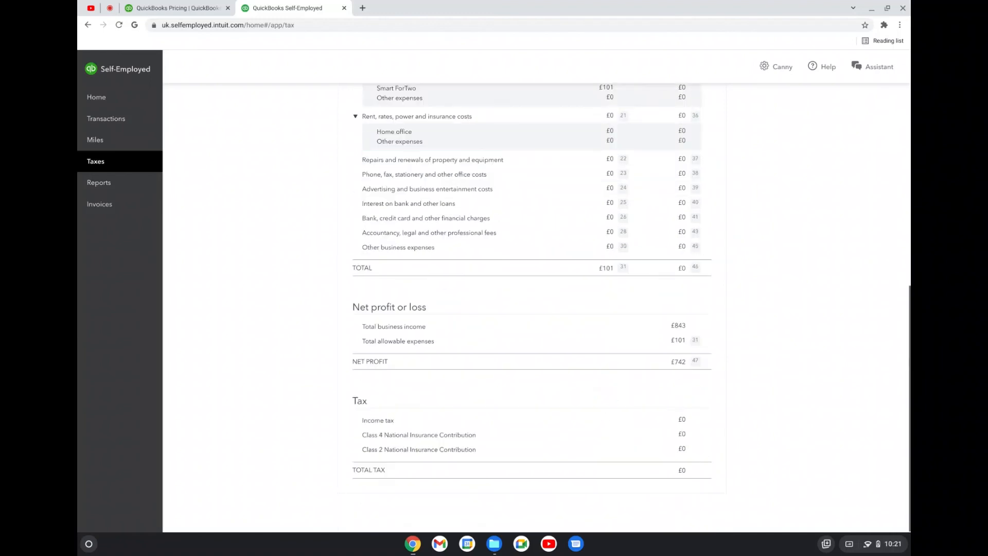
scroll(653, 408, "up", 1)
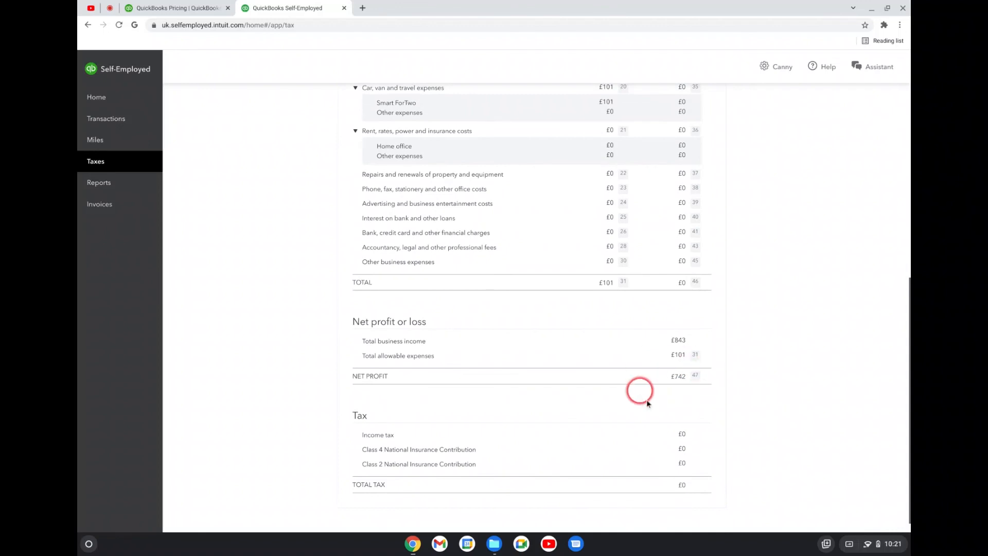
scroll(593, 408, "up", 3)
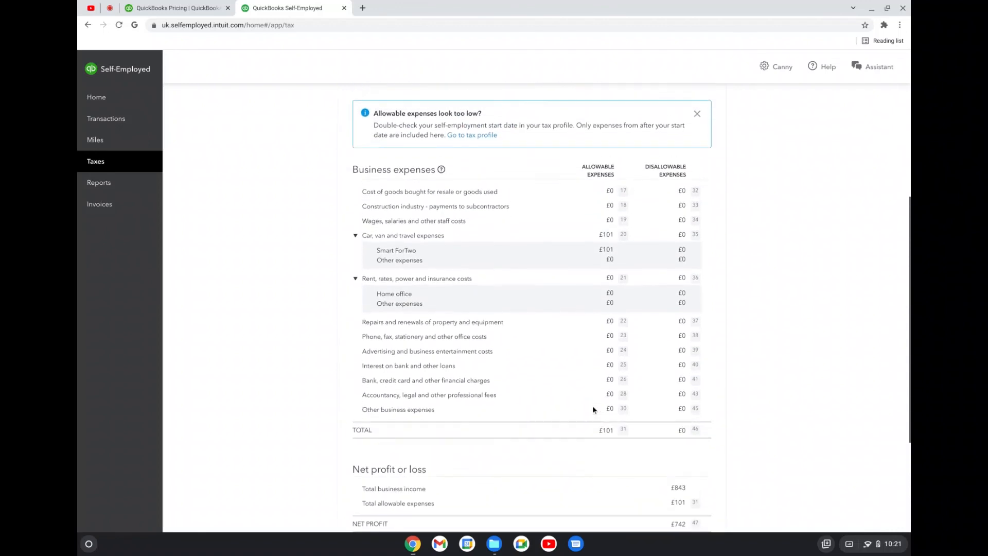
scroll(532, 308, "up", 2)
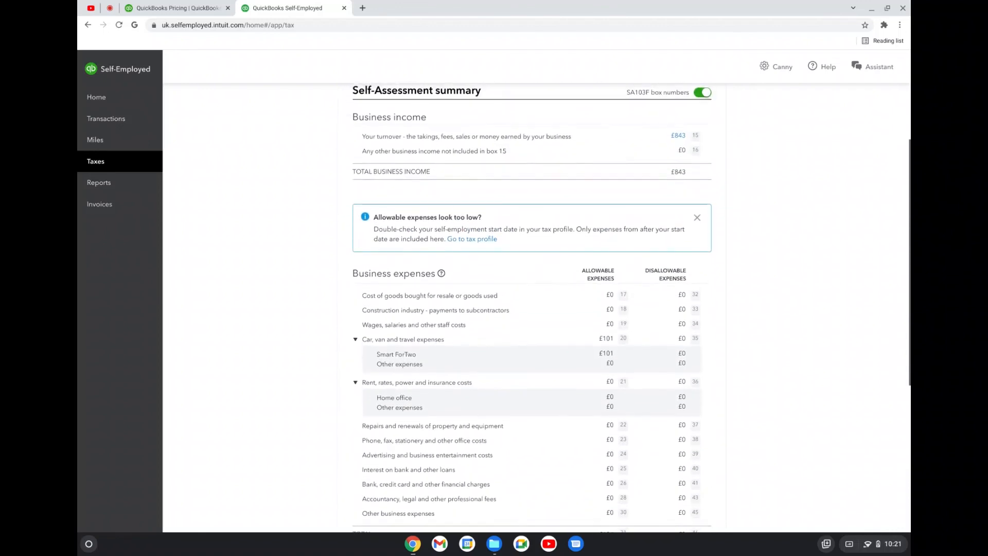
scroll(451, 313, "up", 2)
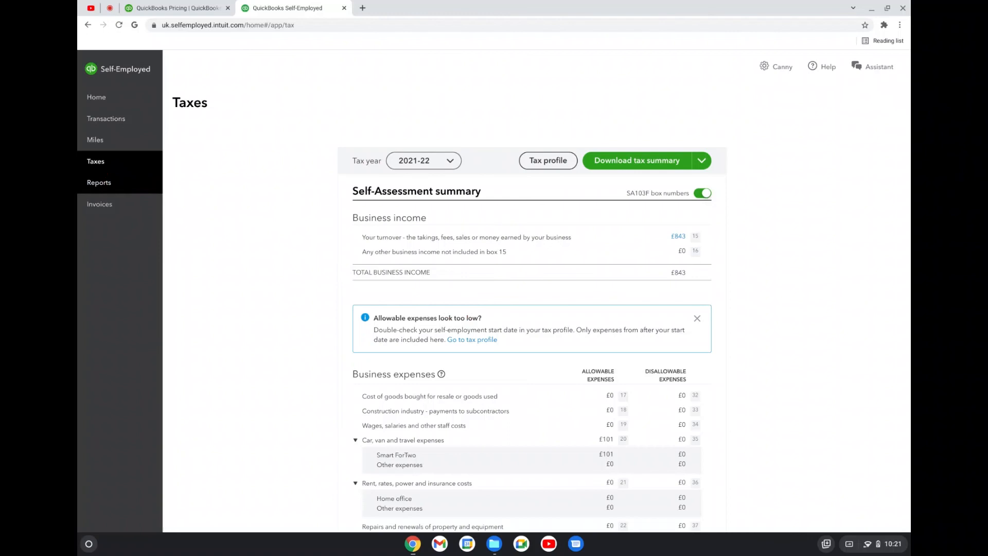
Look over the list of available reports, and review the home dashboard's profit and loss, expenses, accounts, invoices, mileage and estimated tax summaries.
left_click(115, 184)
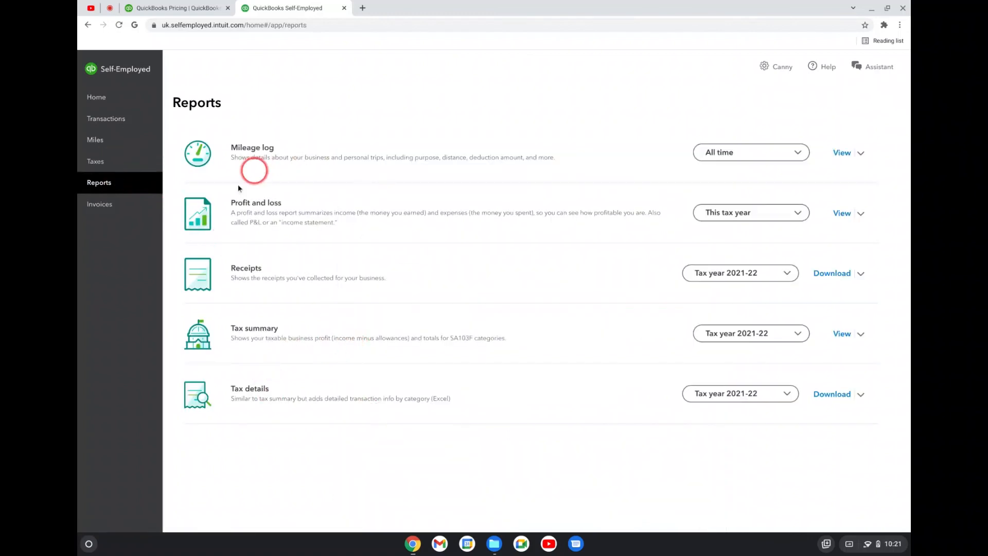
left_click(133, 100)
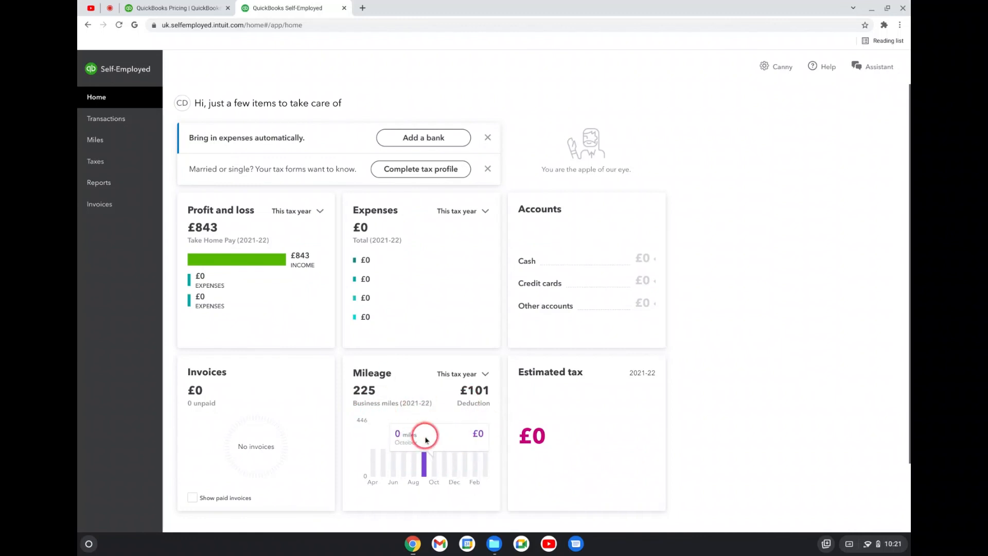
mouse_move(424, 468)
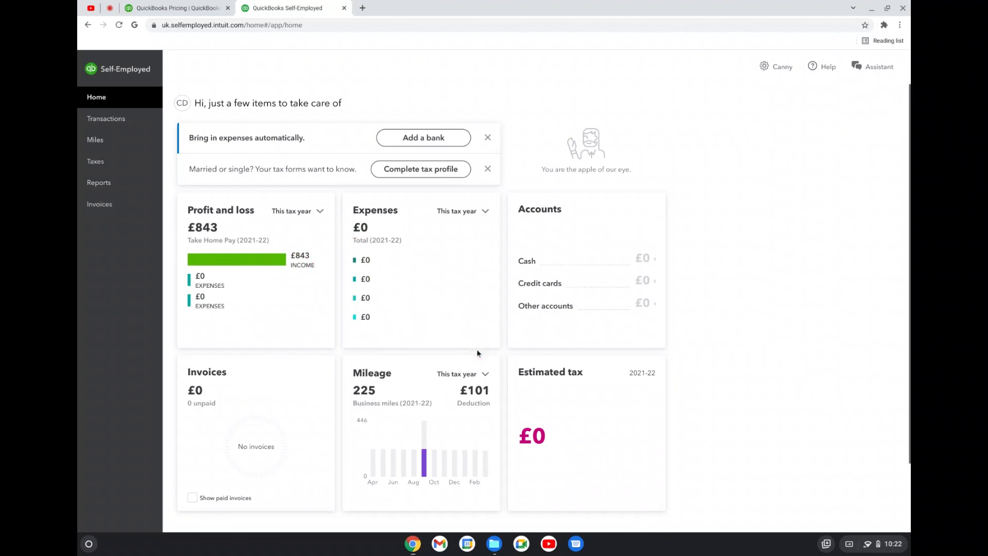
scroll(421, 309, "down", 2)
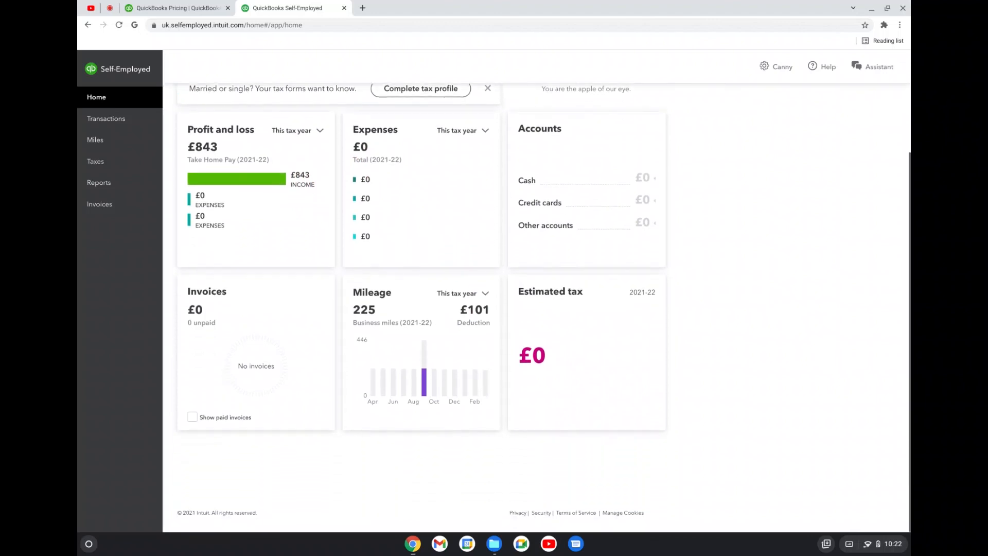
scroll(421, 309, "up", 2)
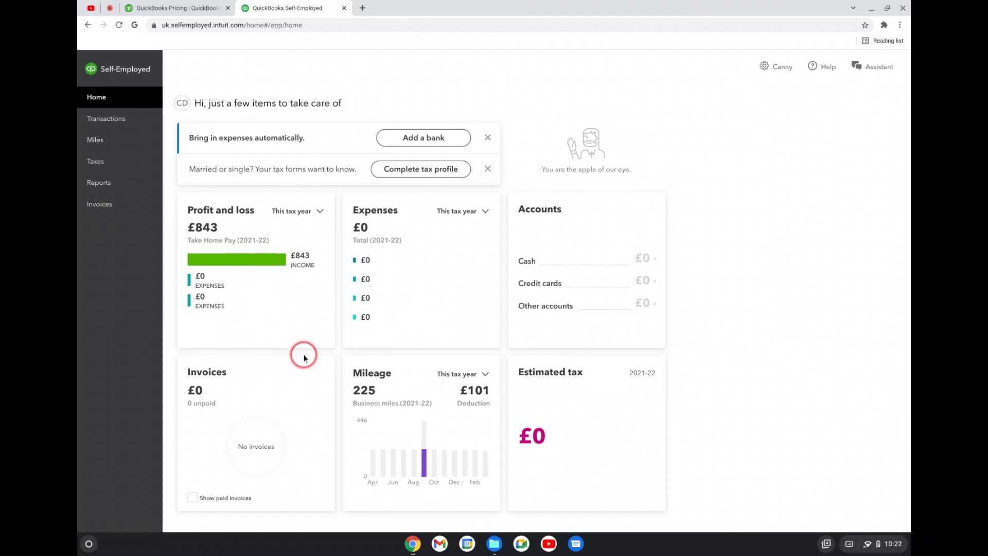
mouse_move(309, 369)
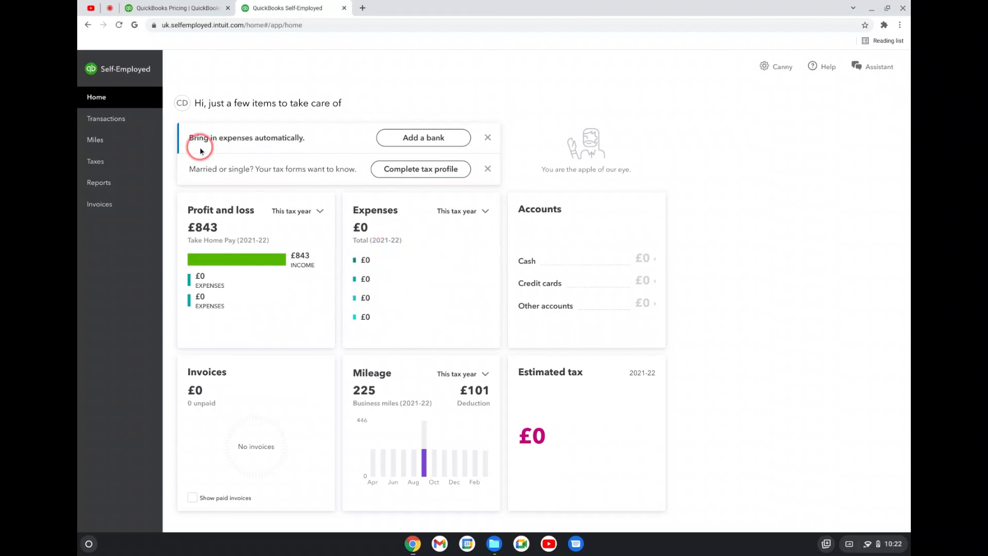
mouse_move(584, 344)
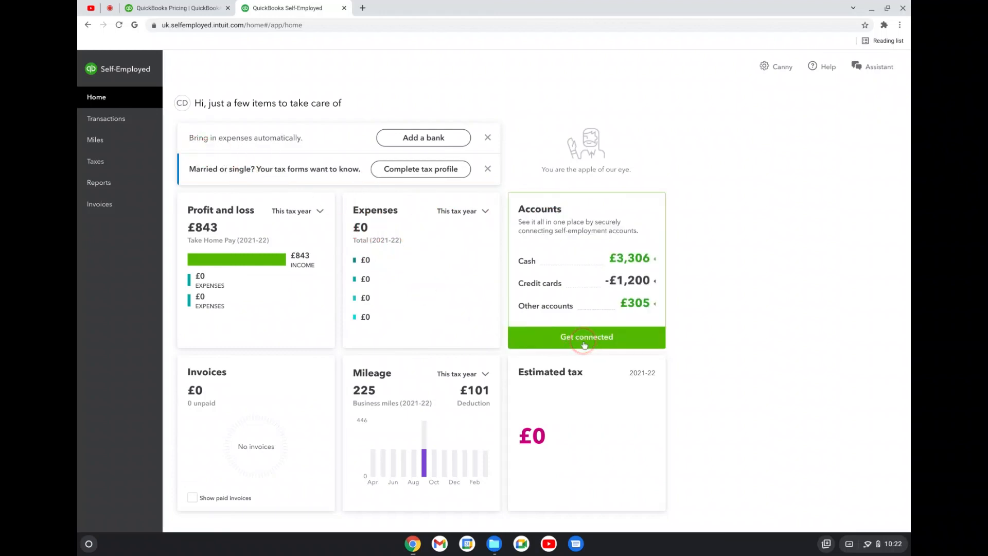
scroll(597, 383, "down", 3)
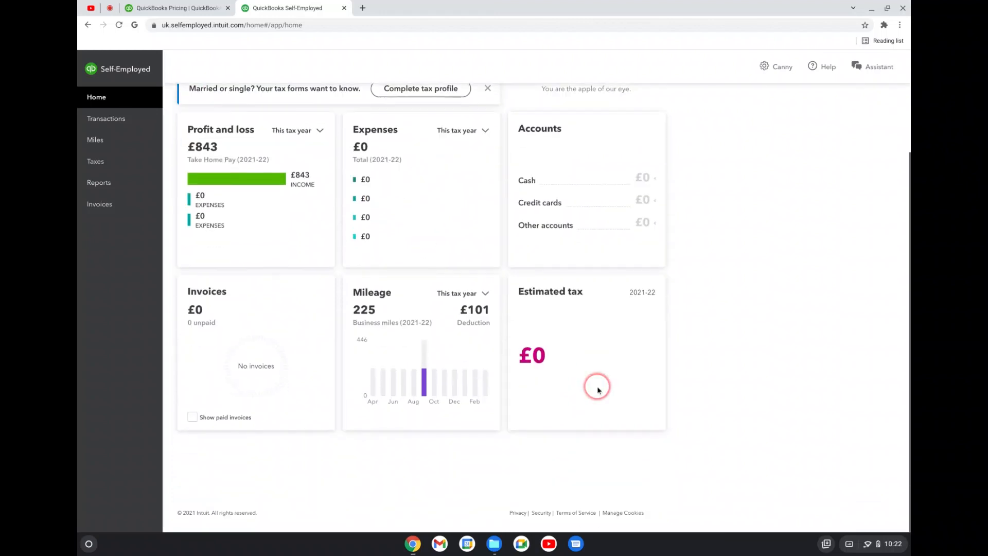
scroll(598, 390, "up", 3)
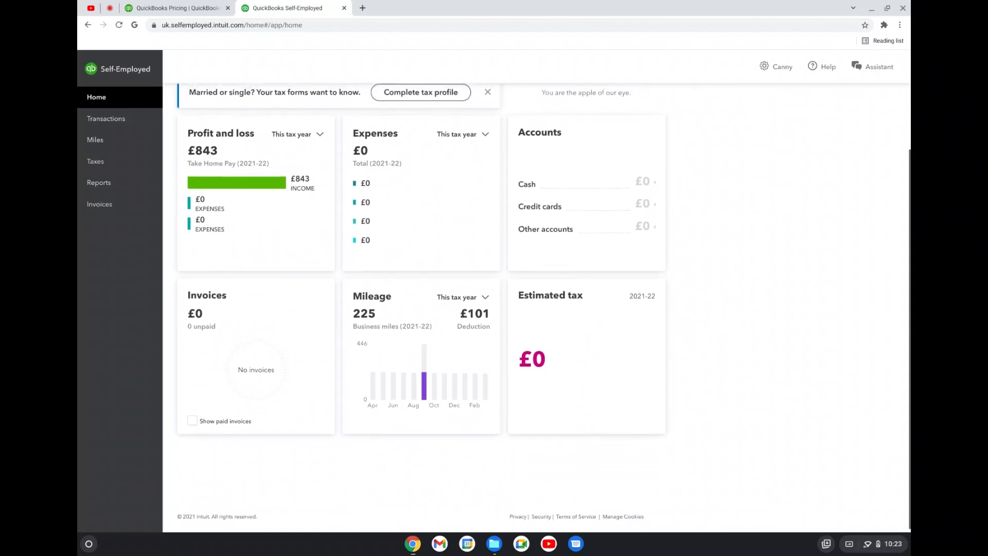